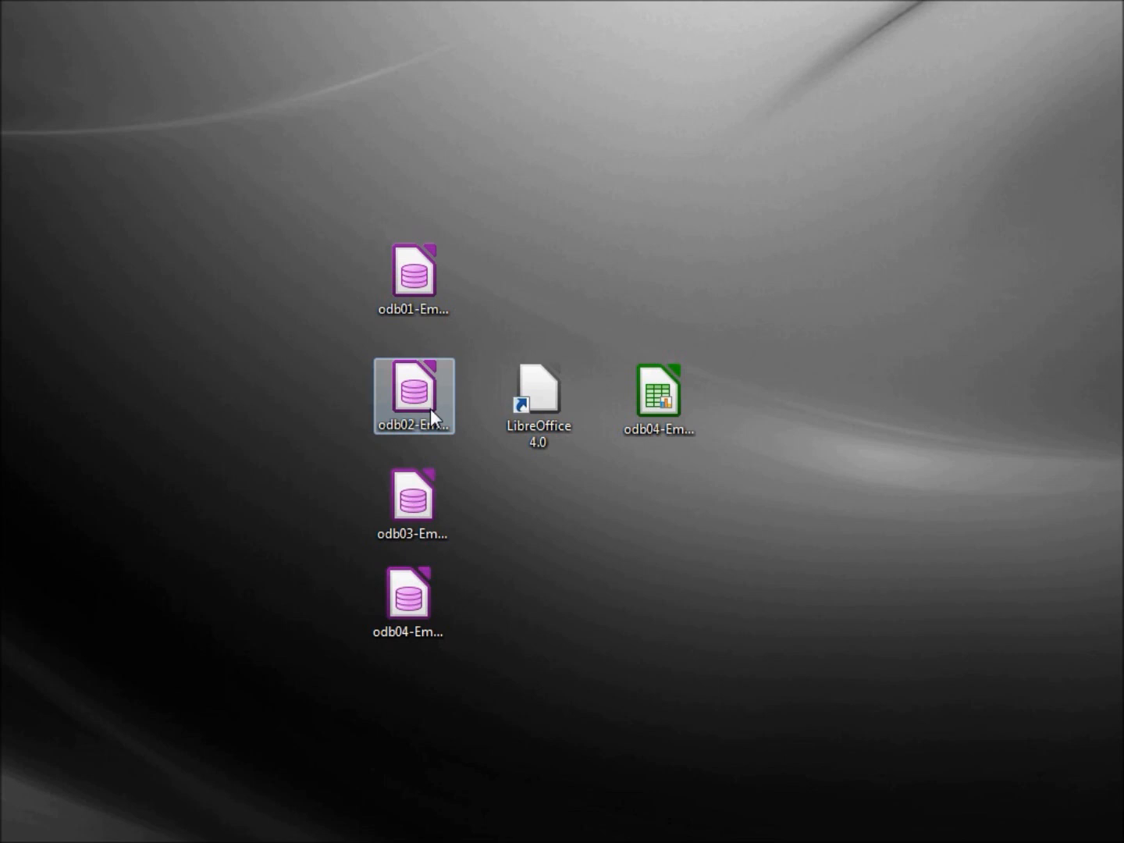
- Start LibreOffice with a new Calc spreadsheet and open the registered databases settings in the LibreOffice Base options
double_click(537, 405)
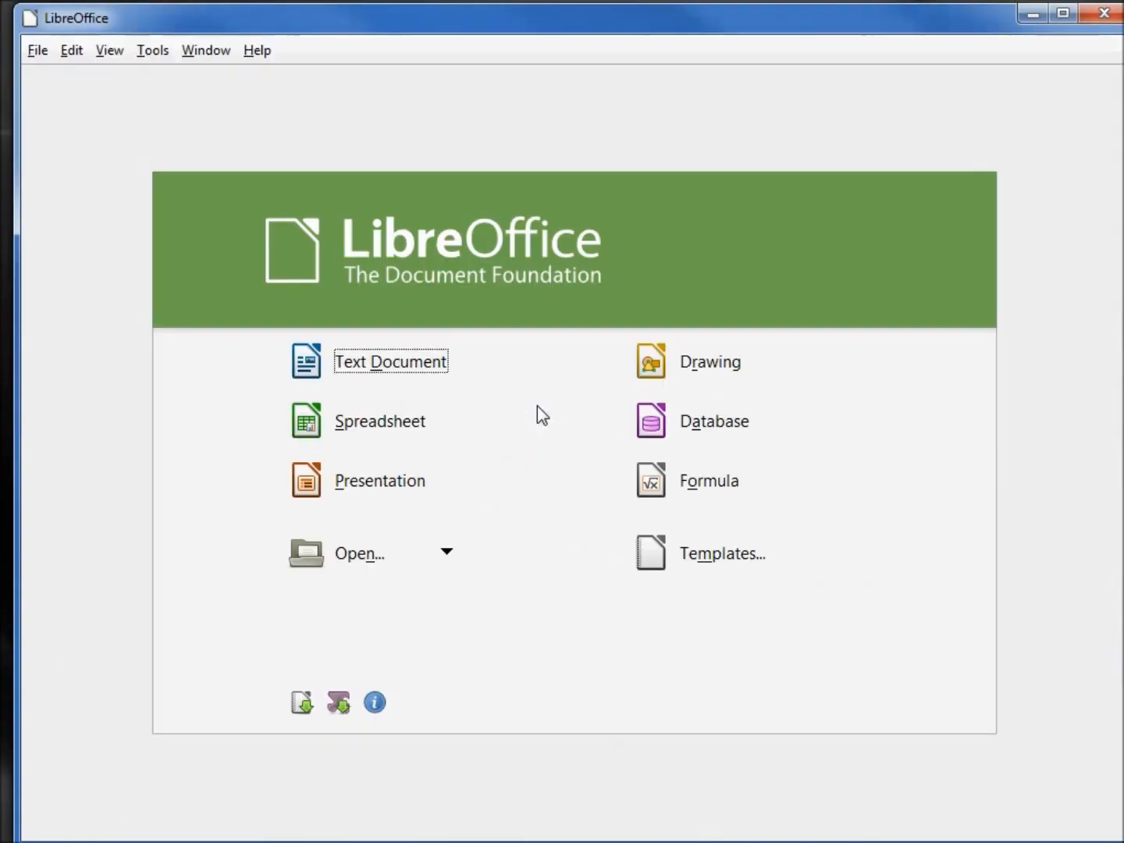
left_click(348, 421)
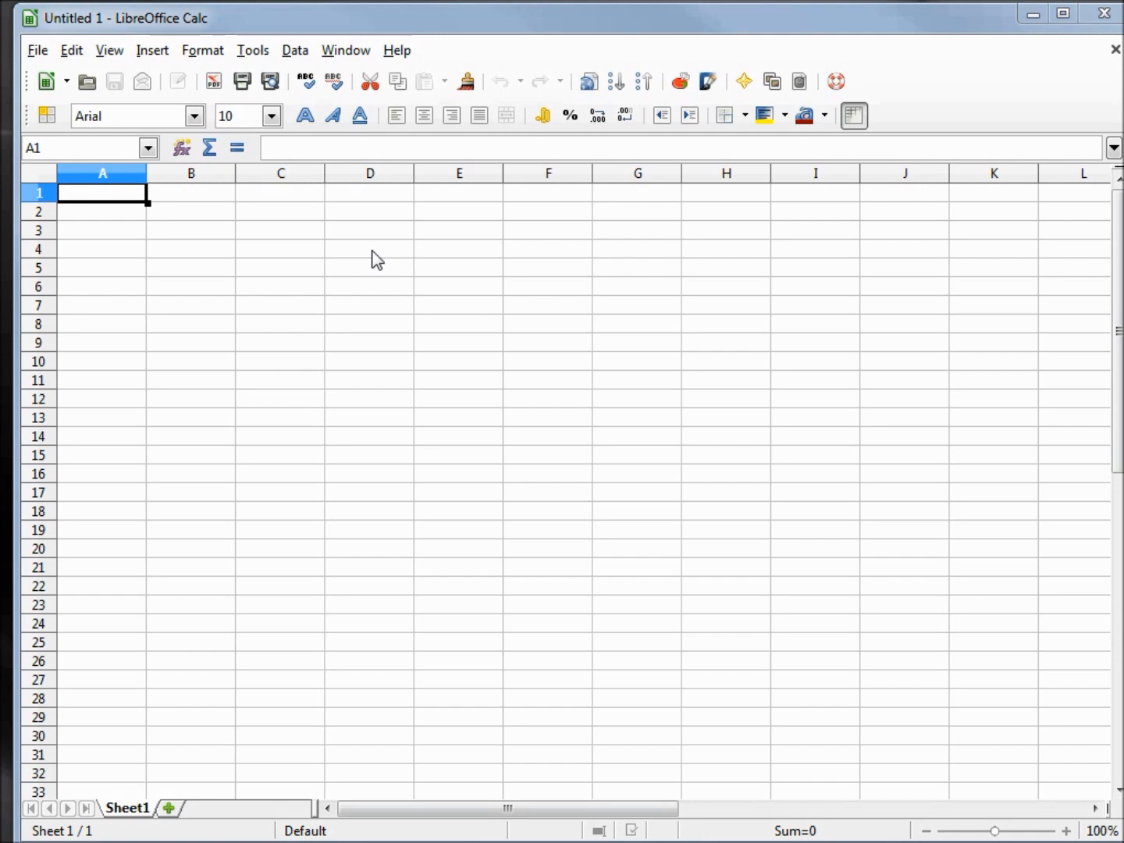
left_click(251, 55)
left_click(301, 480)
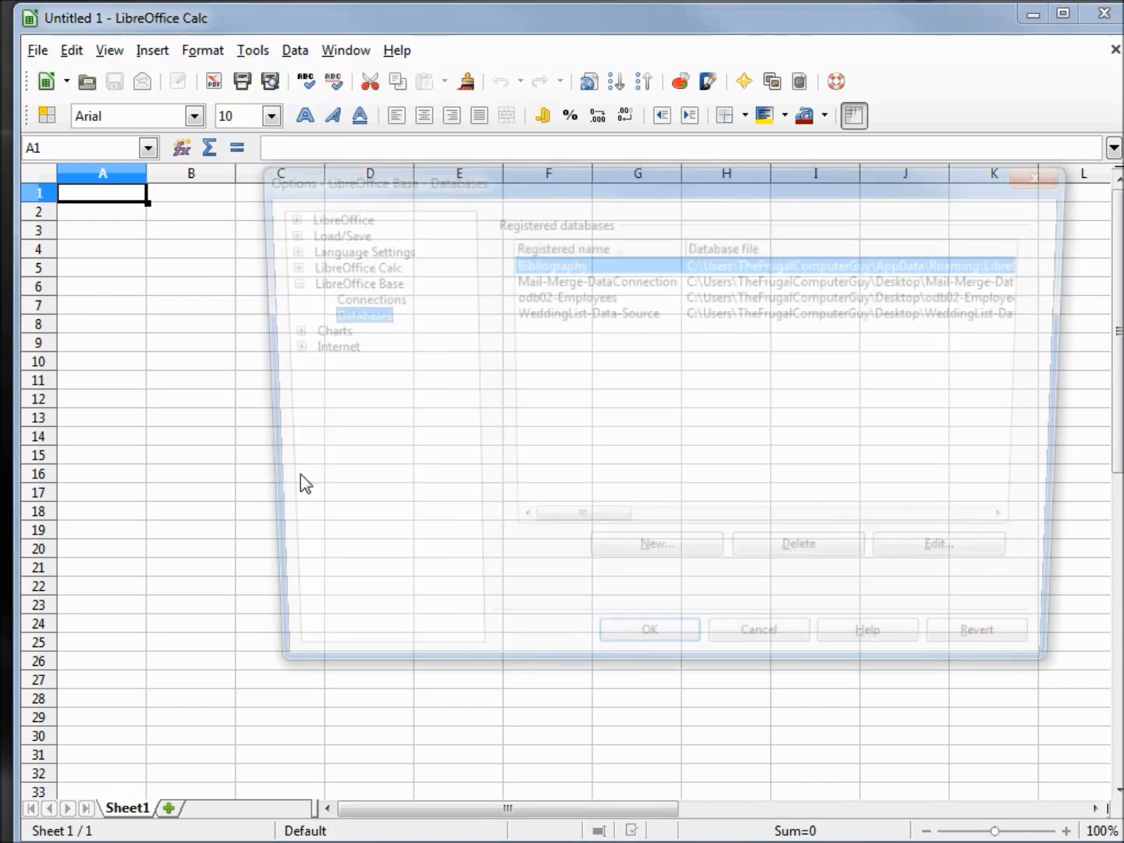
left_click(367, 283)
left_click(353, 316)
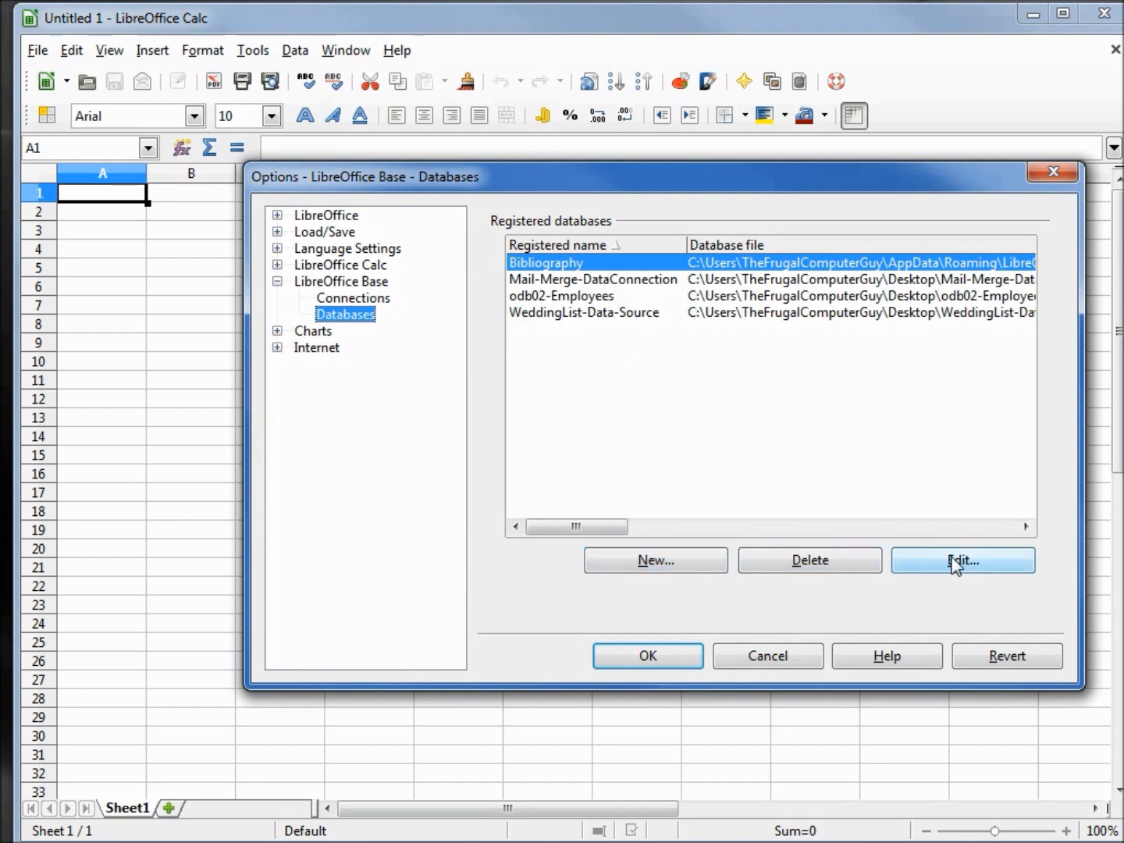
- Register the Desktop file odb04-Employees.odb as a new database link under the name odb04-Employees
left_click(656, 561)
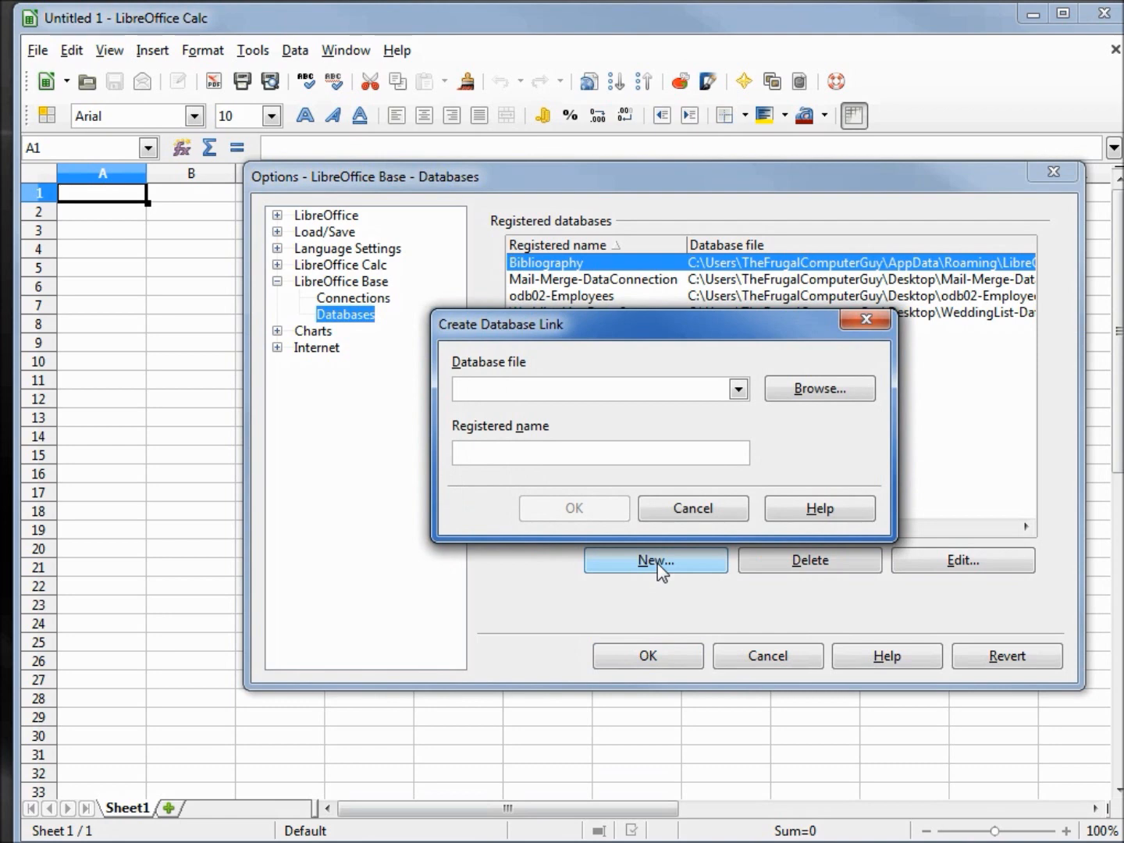
left_click(821, 394)
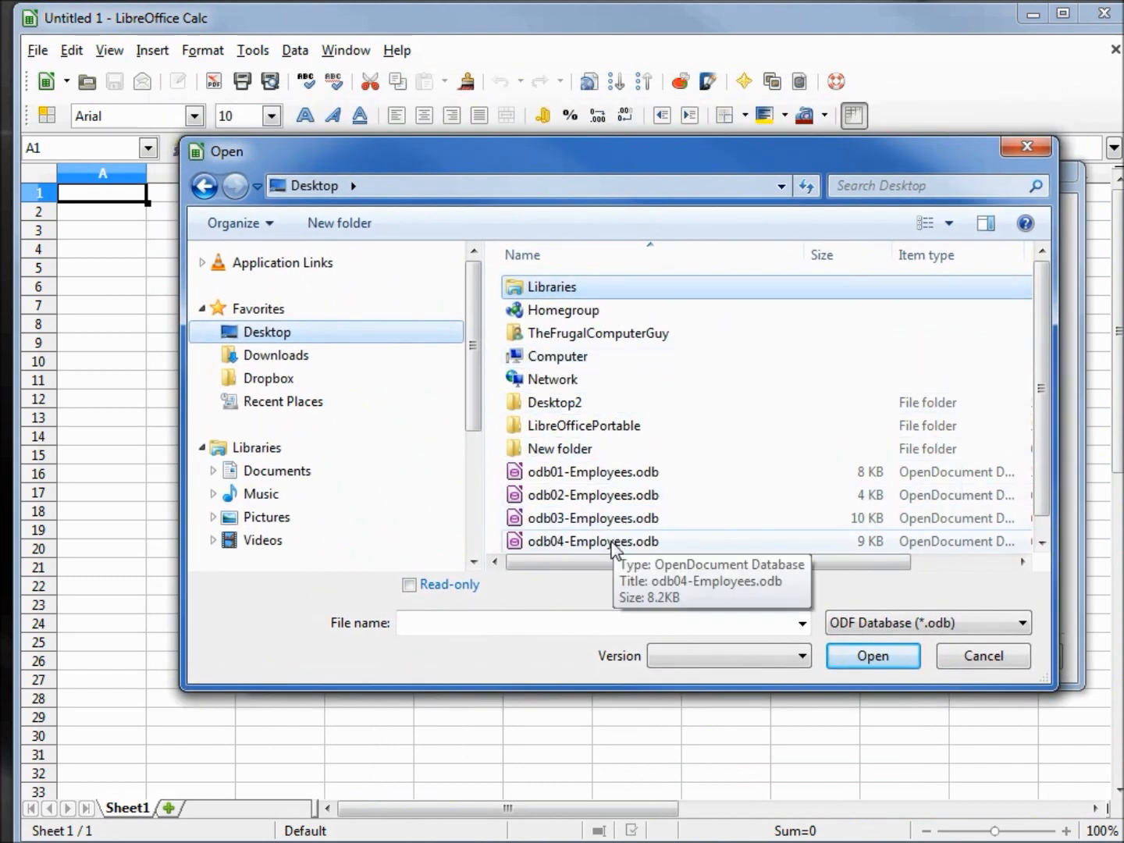
left_click(612, 544)
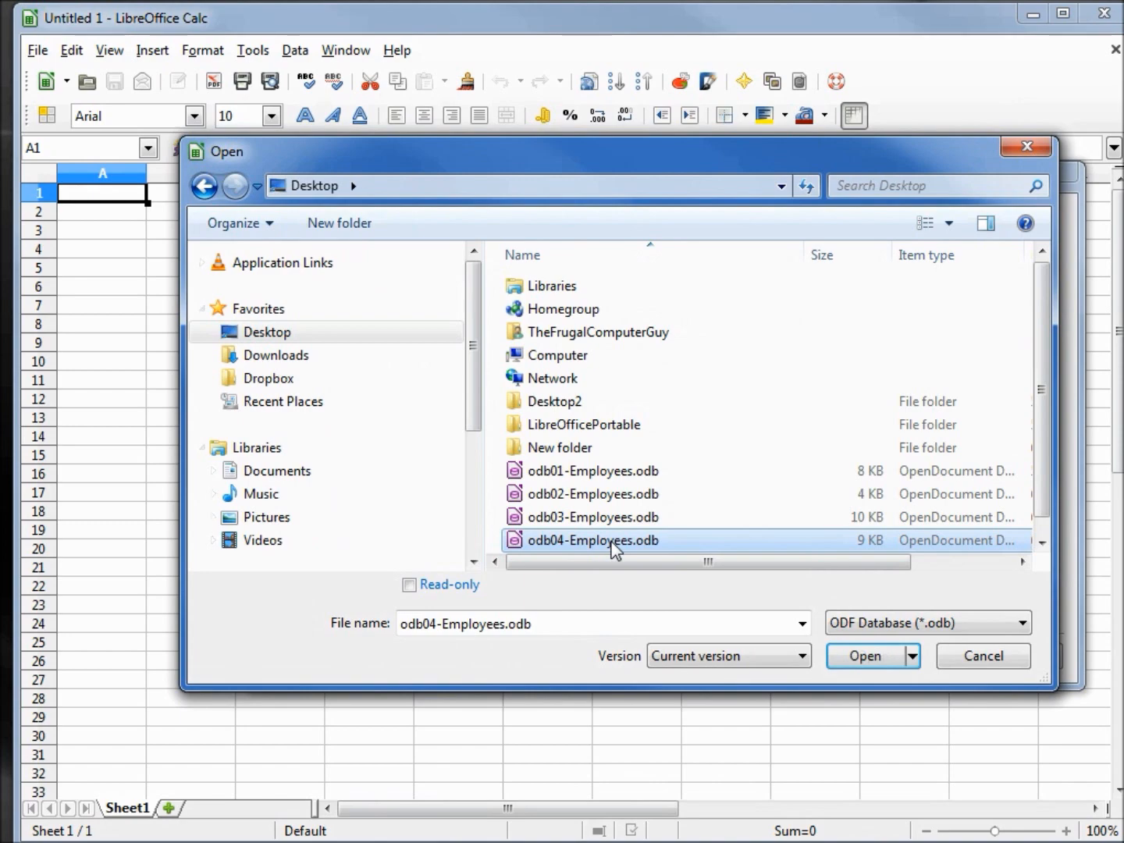
left_click(860, 657)
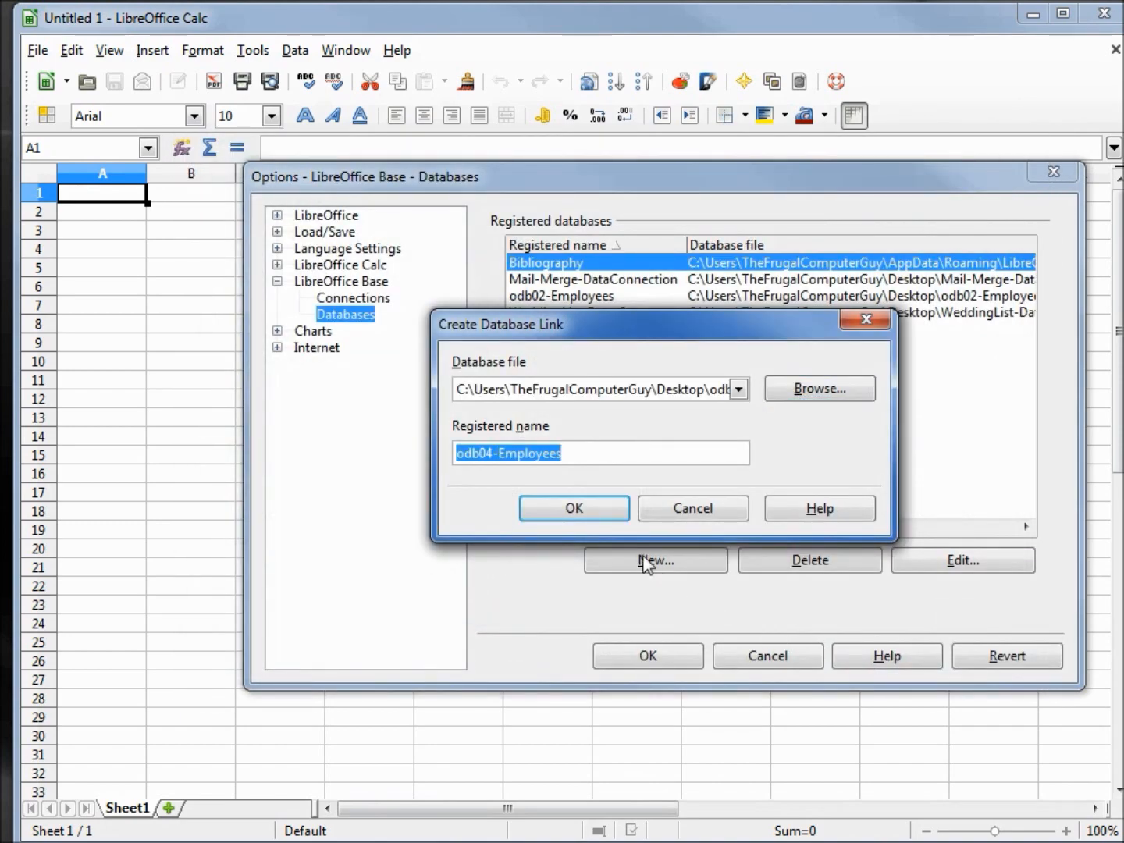
left_click(589, 507)
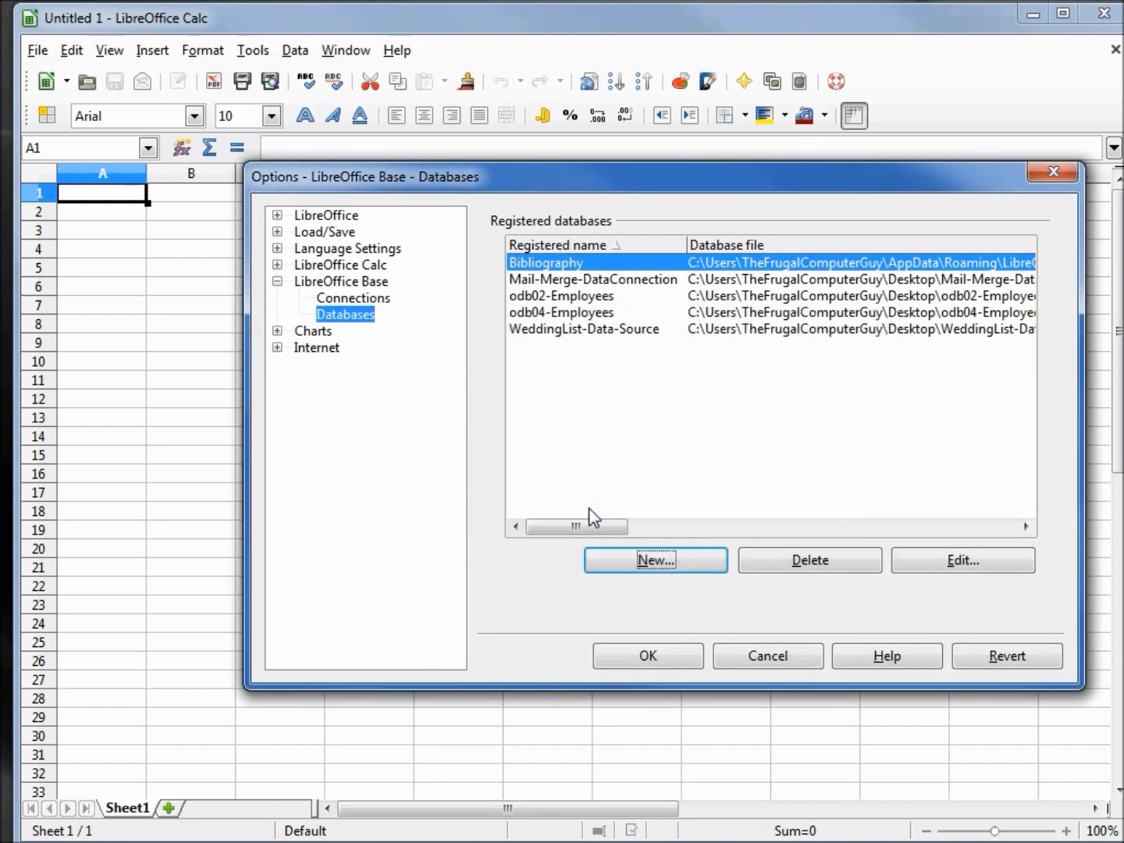
- Change the registered name of the odb04-Employees database link to "Tutorial #5"
left_click(563, 314)
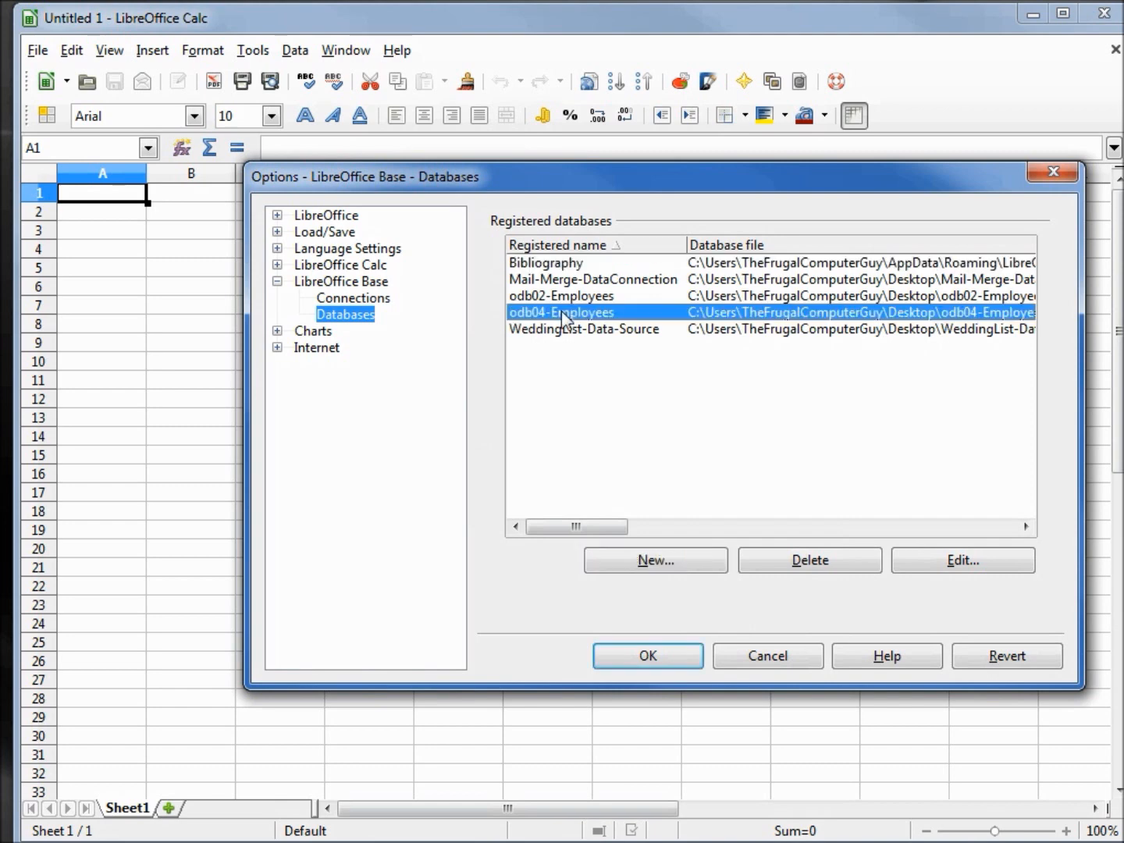
left_click(951, 564)
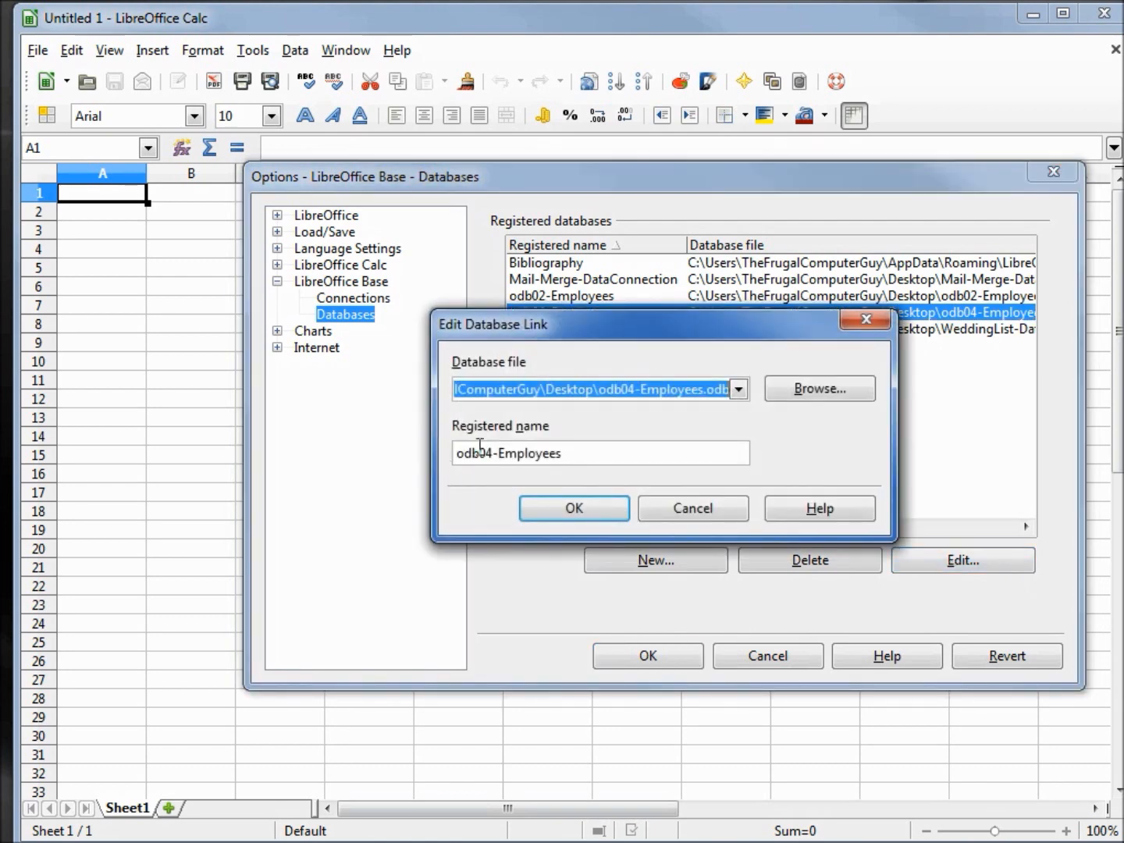
left_click_drag(575, 451, 420, 461)
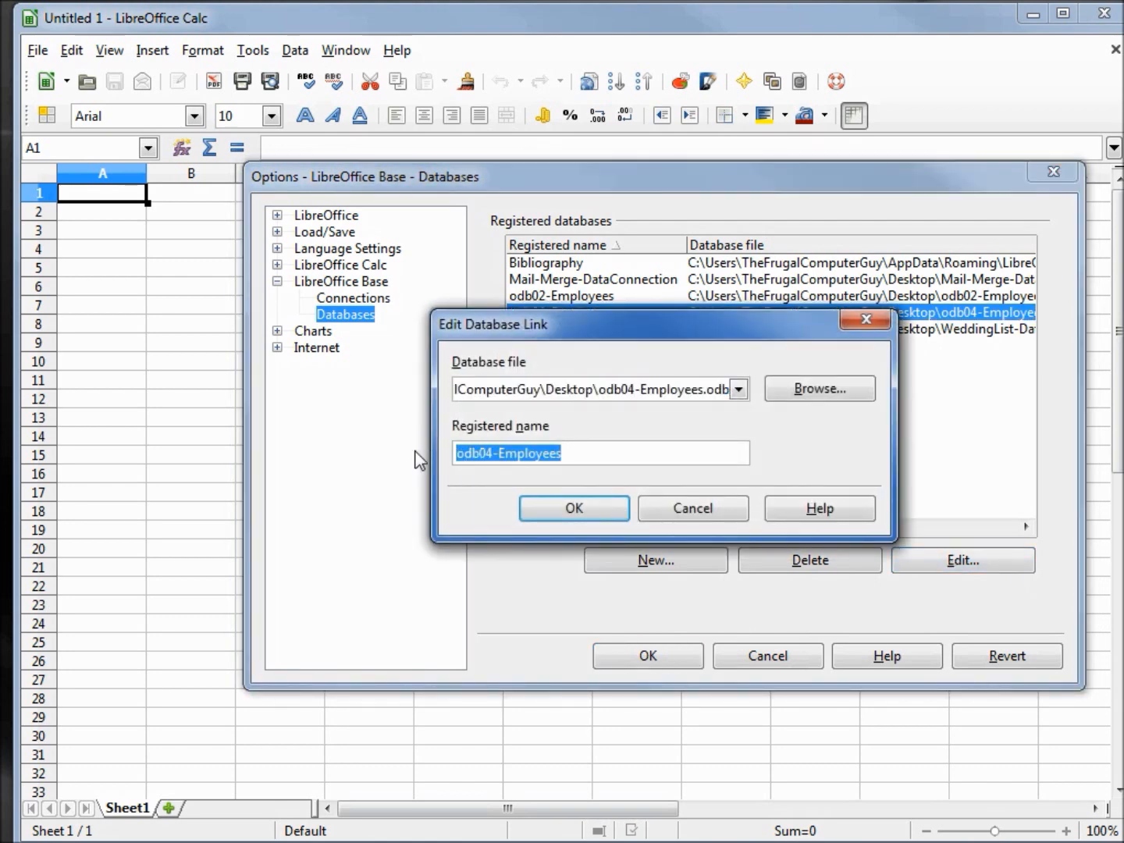
type("Tutorial")
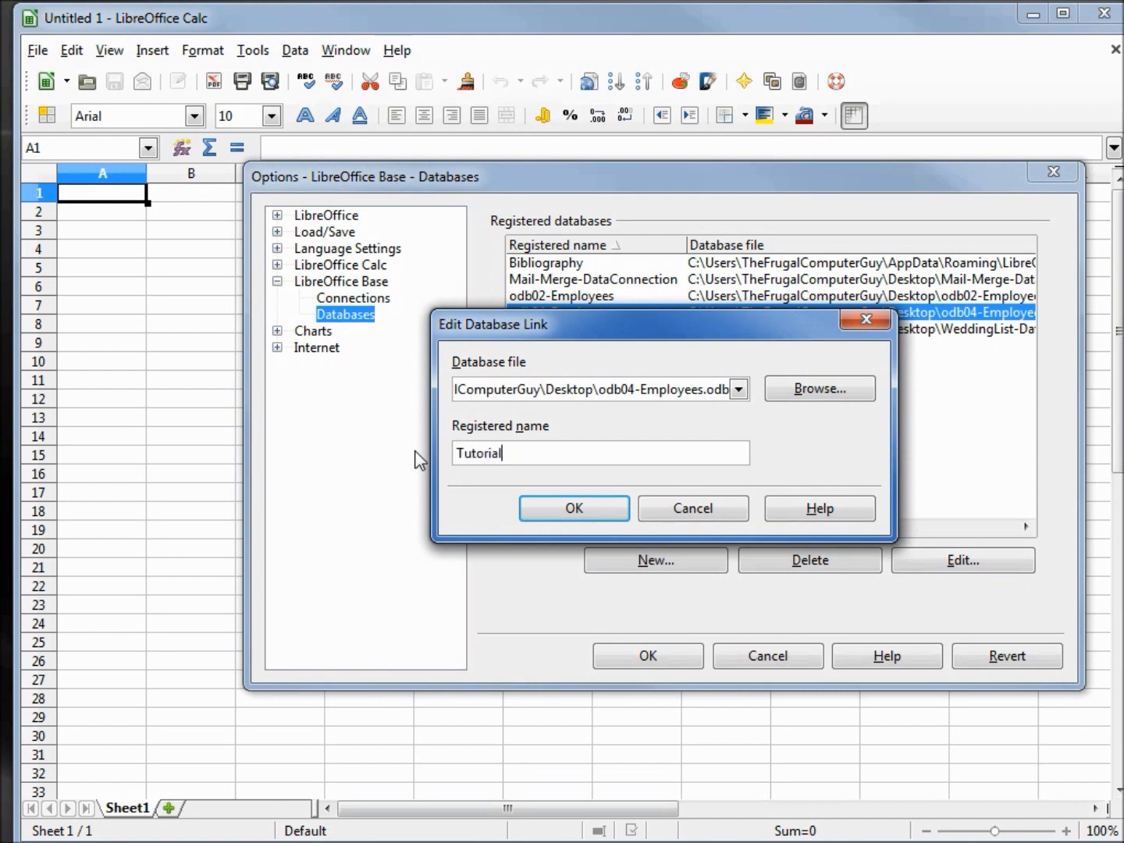
type(" #5")
left_click(572, 509)
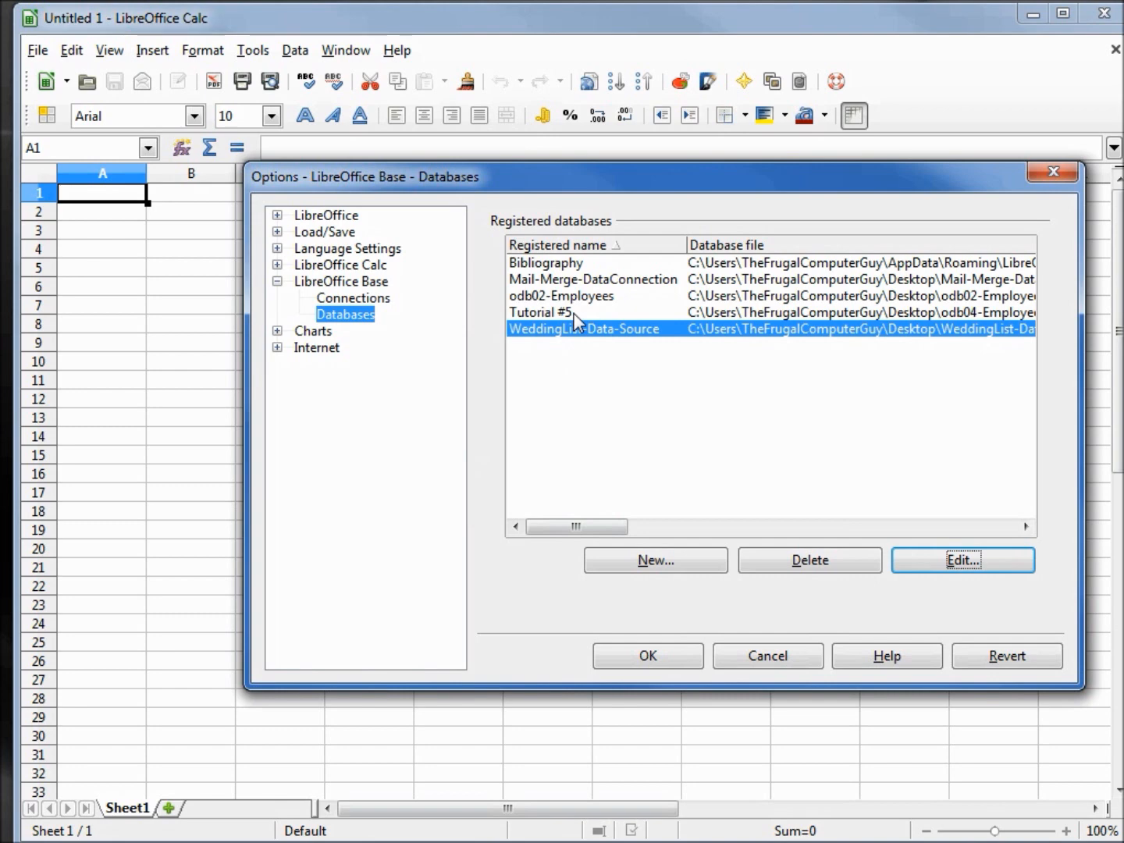
- Delete the odb02-Employees entry from the registered databases and accept the options
left_click(595, 299)
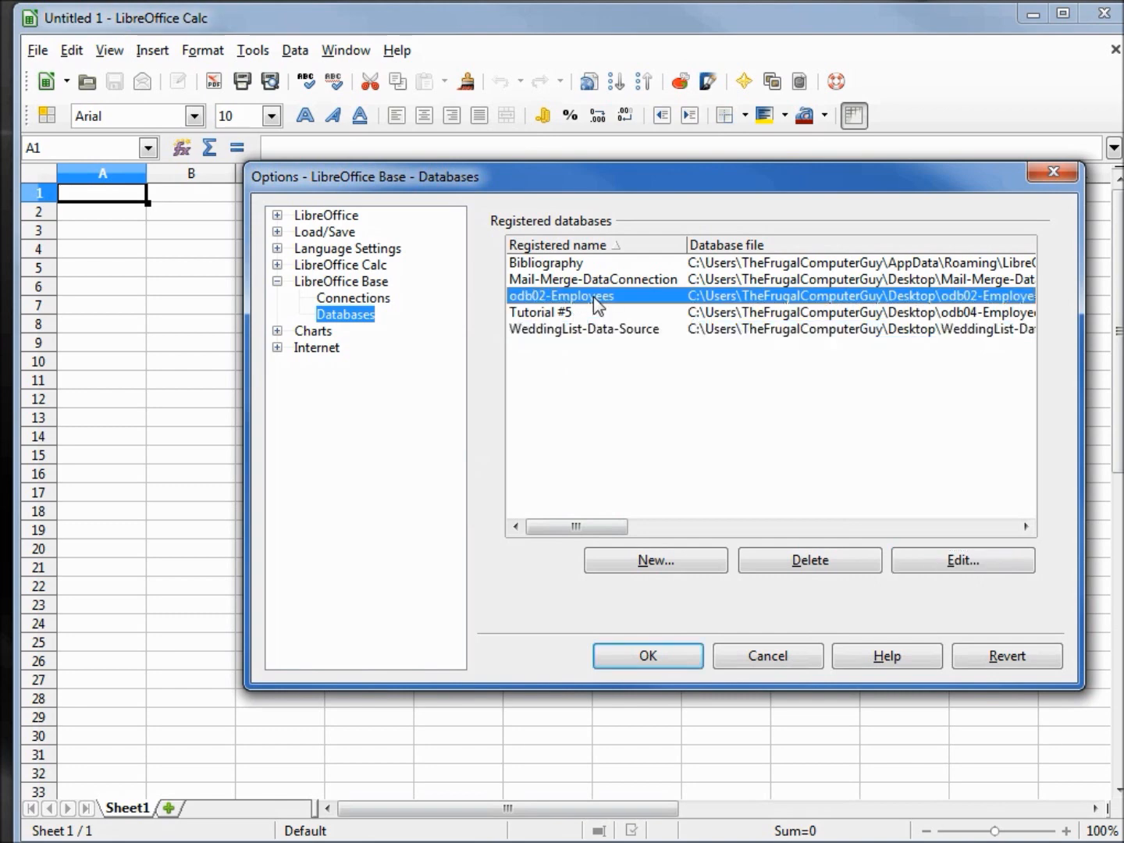
left_click(801, 562)
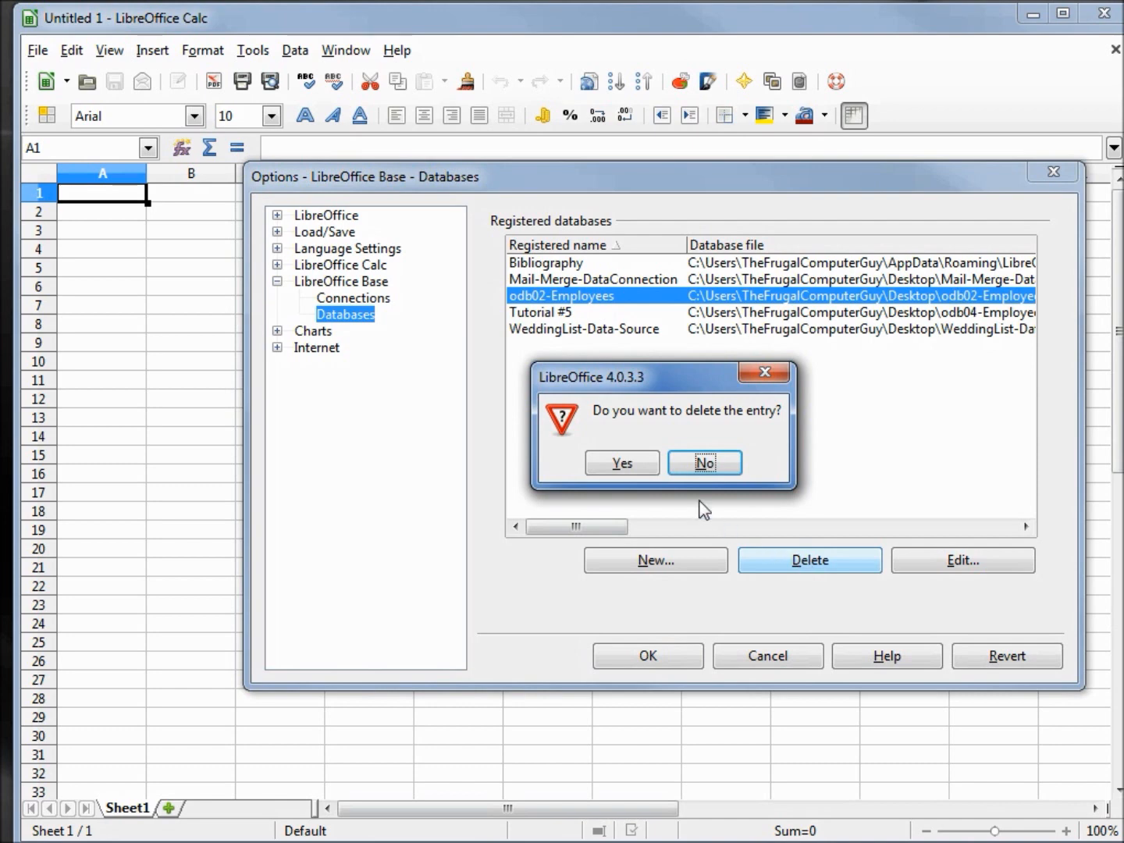
left_click(622, 463)
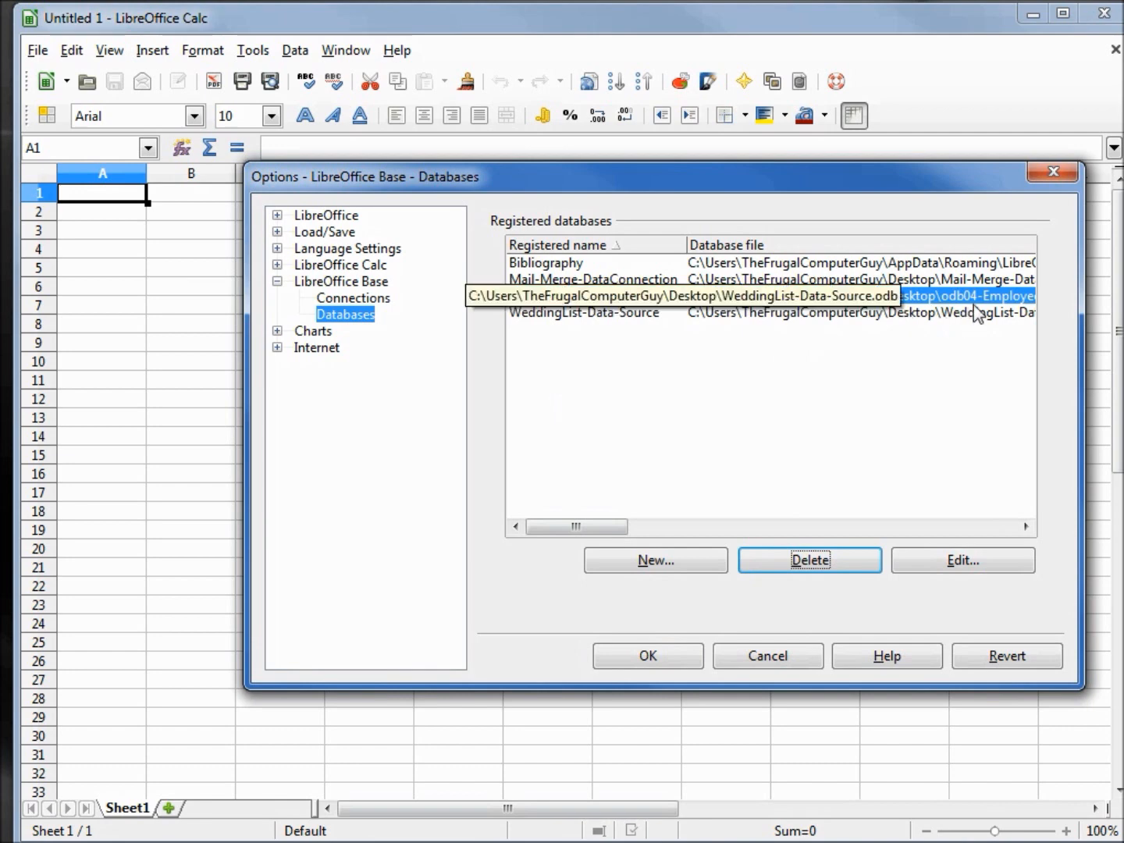
left_click(653, 656)
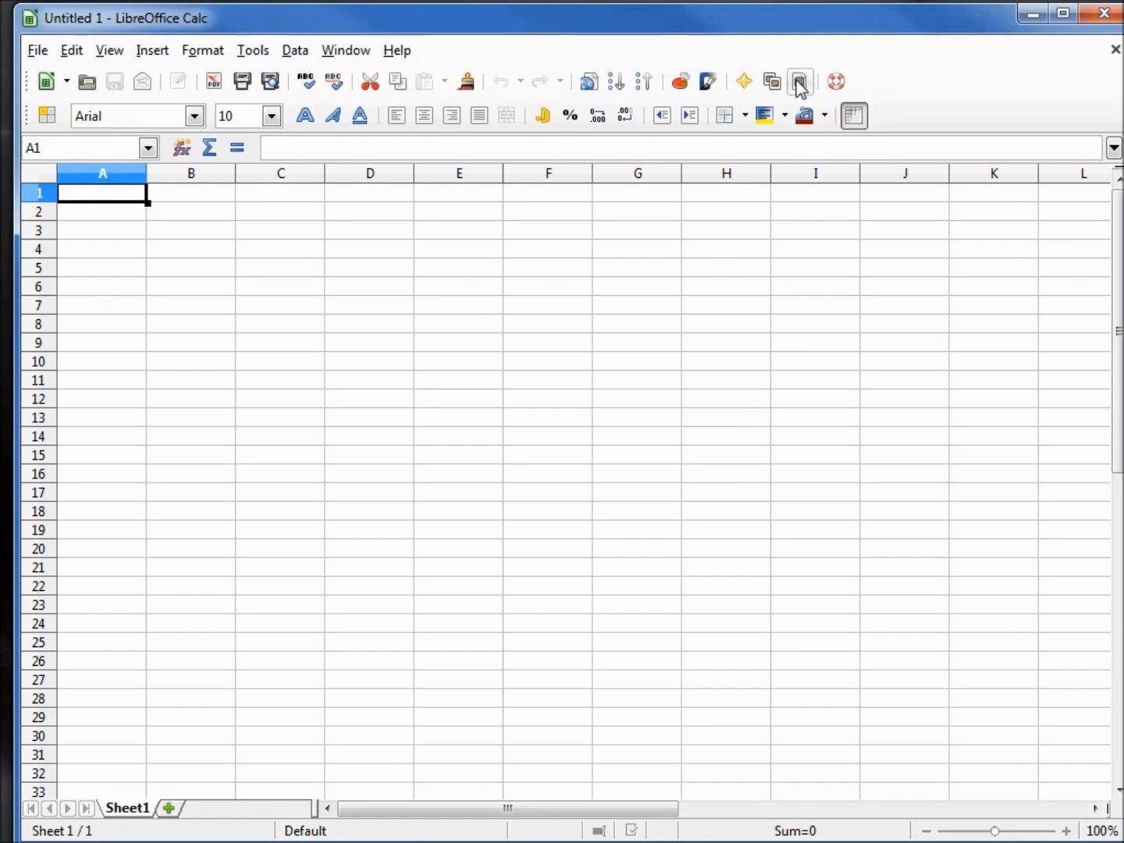
- Show the data sources above the spreadsheet and bring up the commands available for the registered databases
left_click(110, 51)
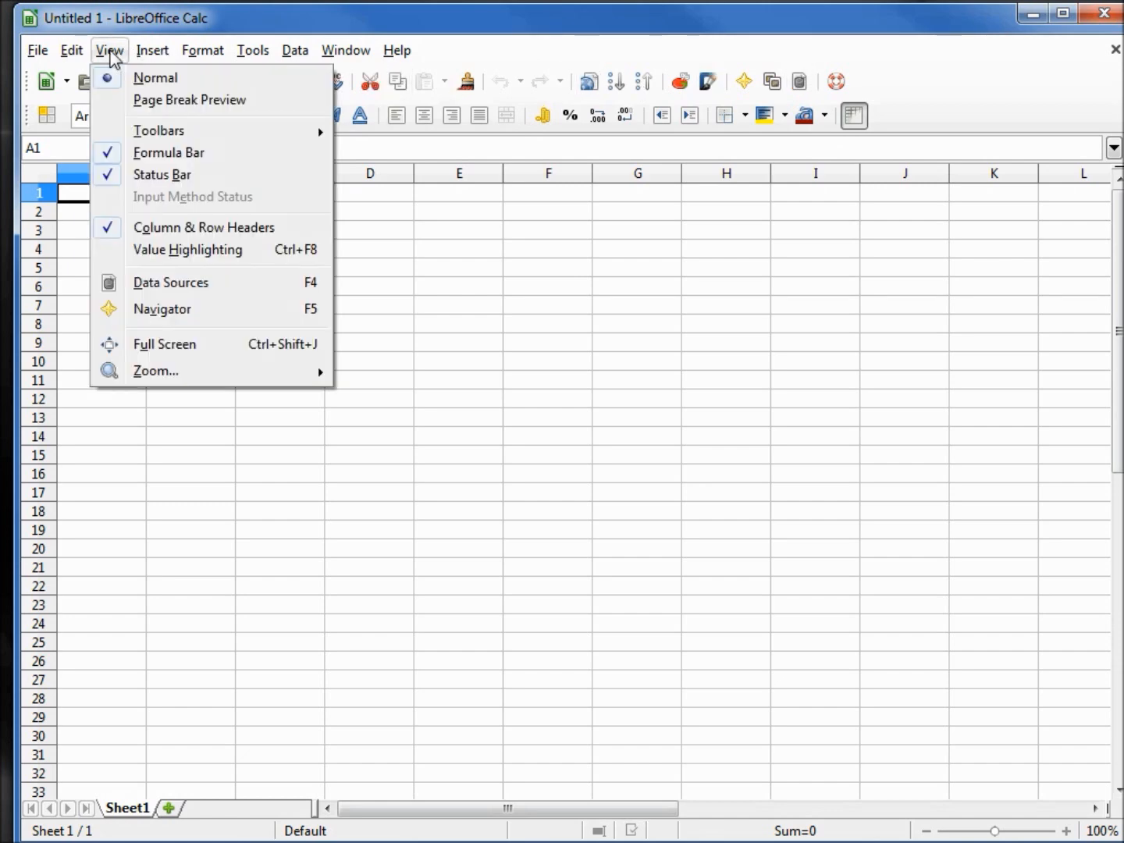
left_click(160, 299)
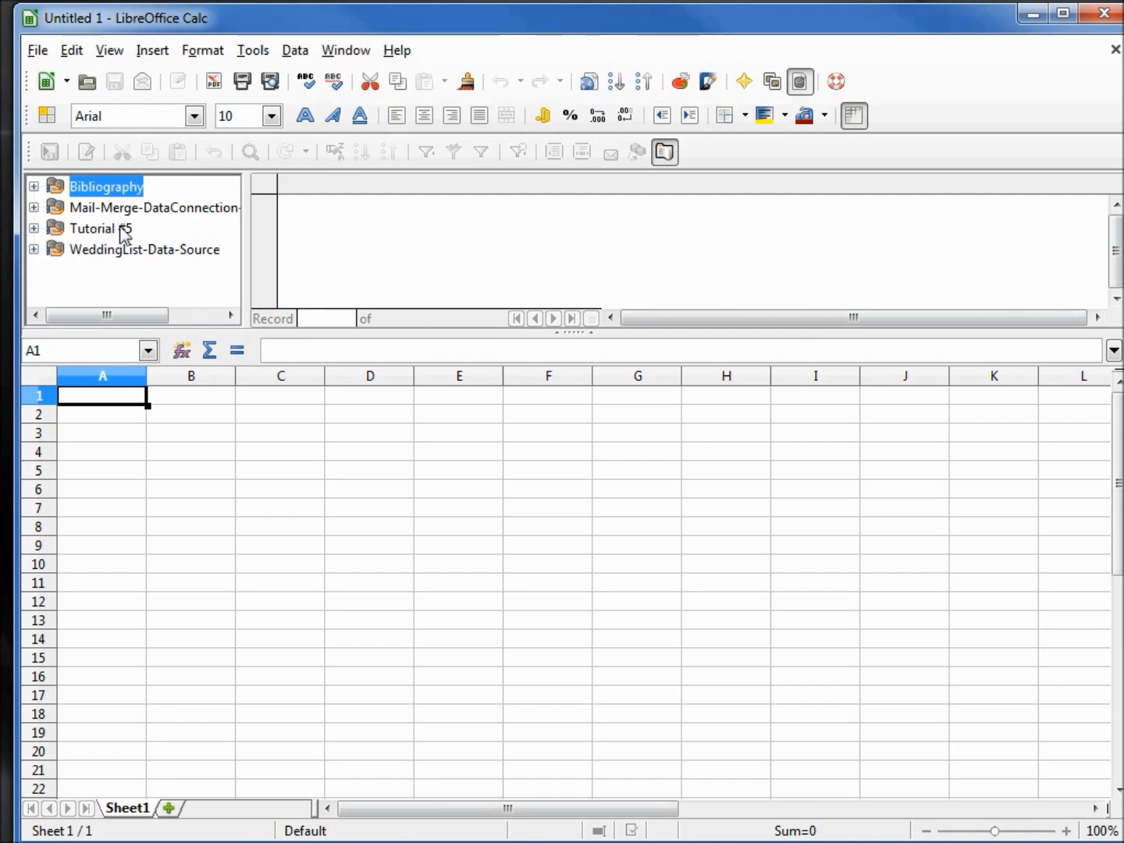
right_click(172, 282)
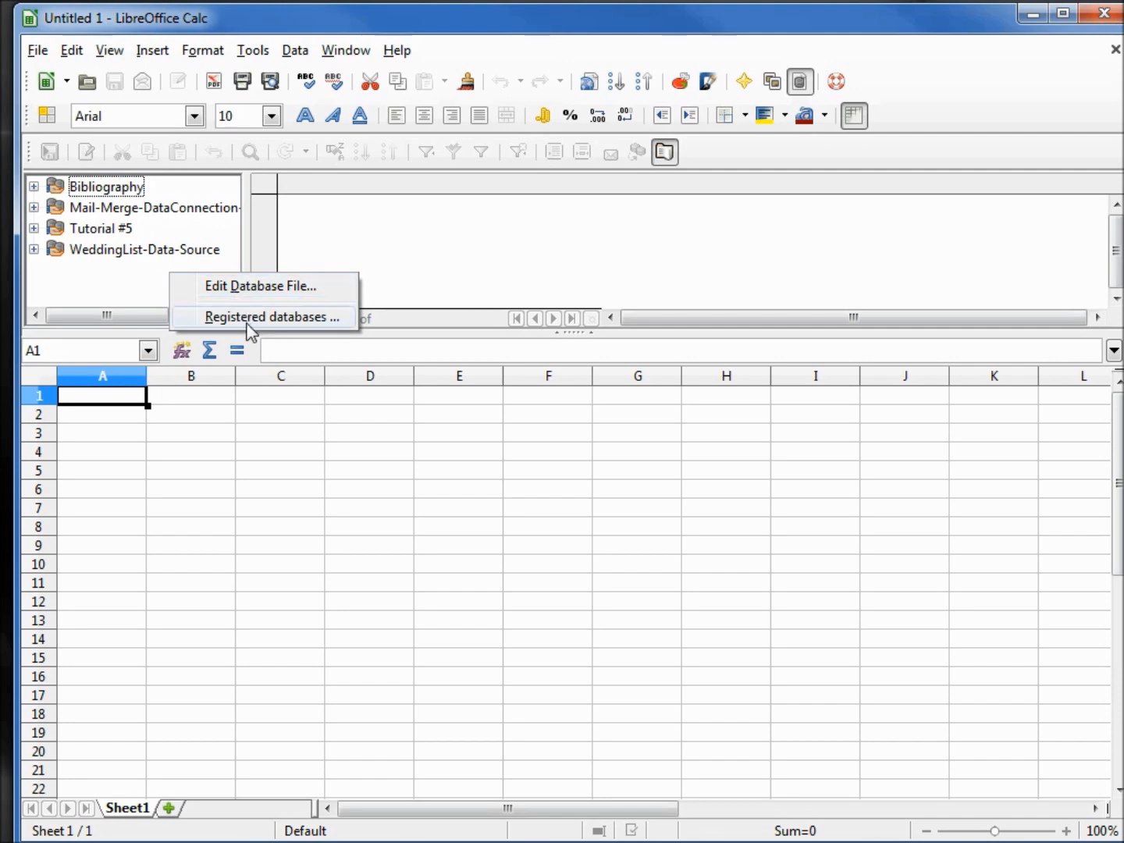
- Open the Tutorial #5 database file for editing in LibreOffice Base from the data sources, and close its window again
left_click(103, 225)
left_click(102, 227)
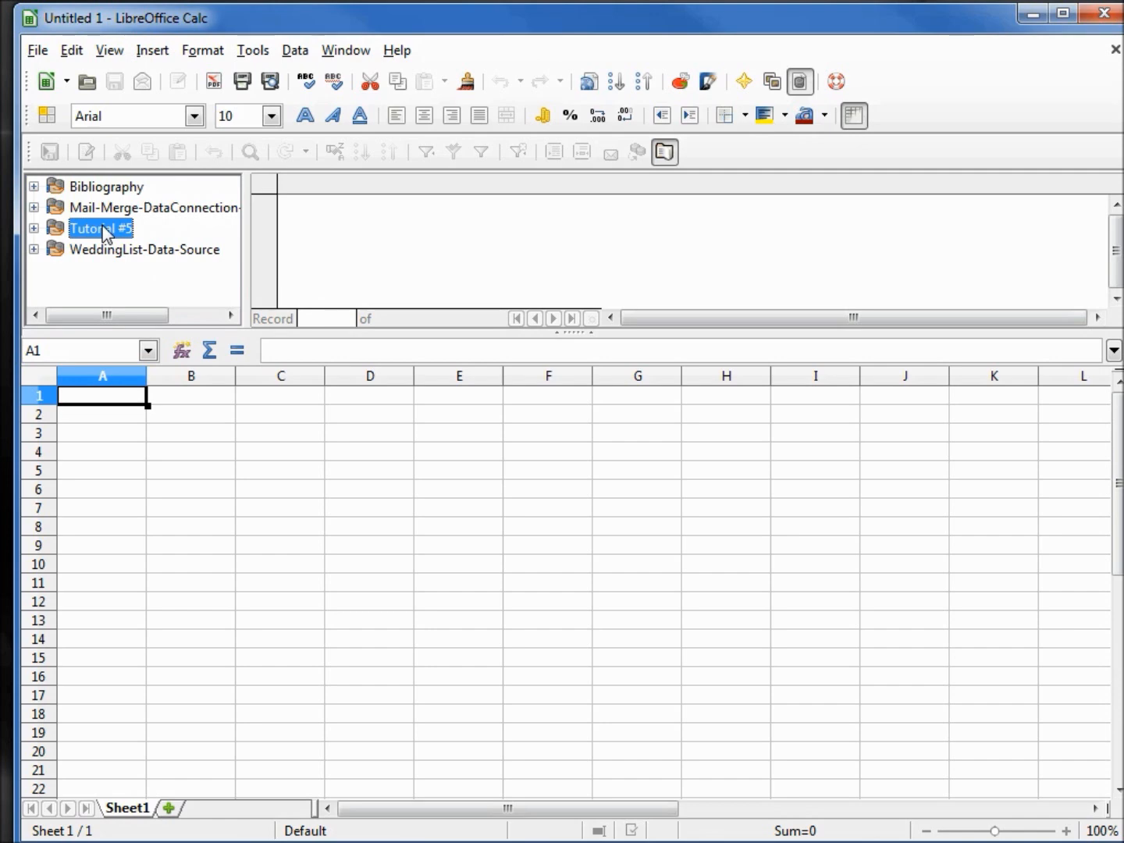
right_click(165, 278)
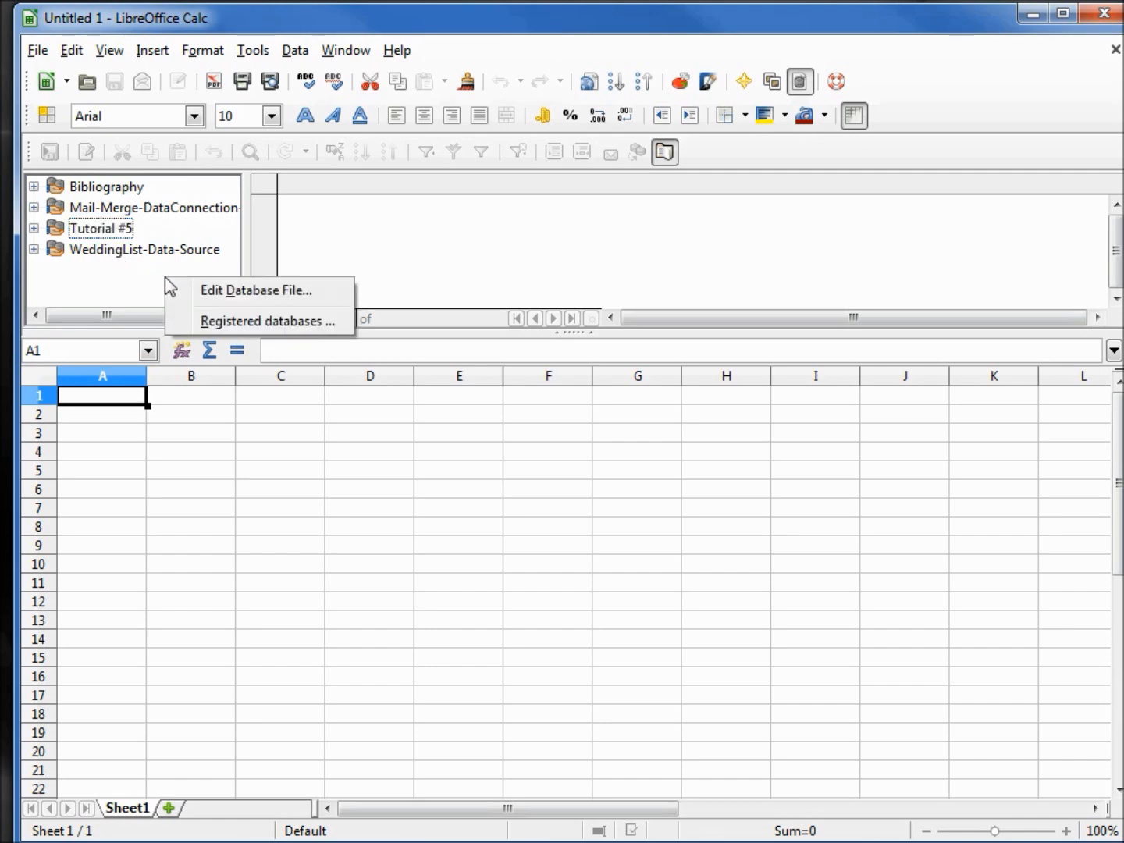
left_click(235, 291)
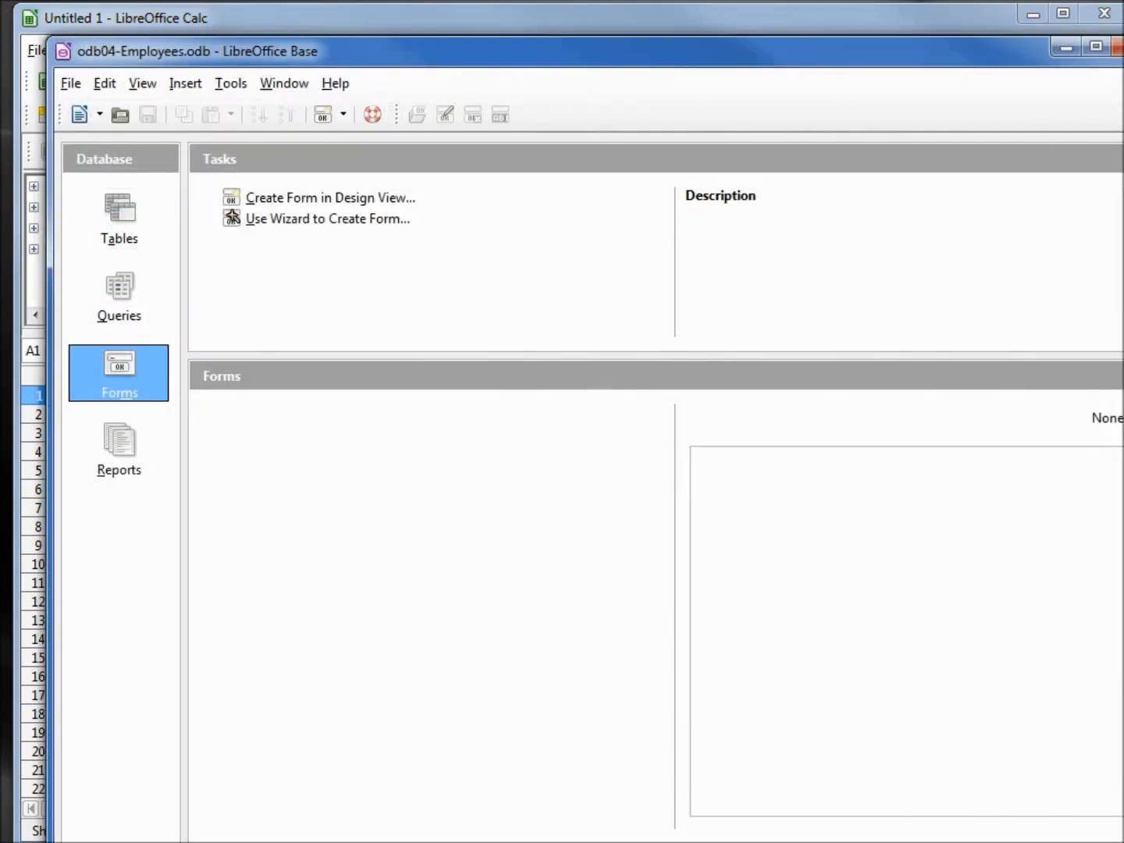
left_click(1120, 48)
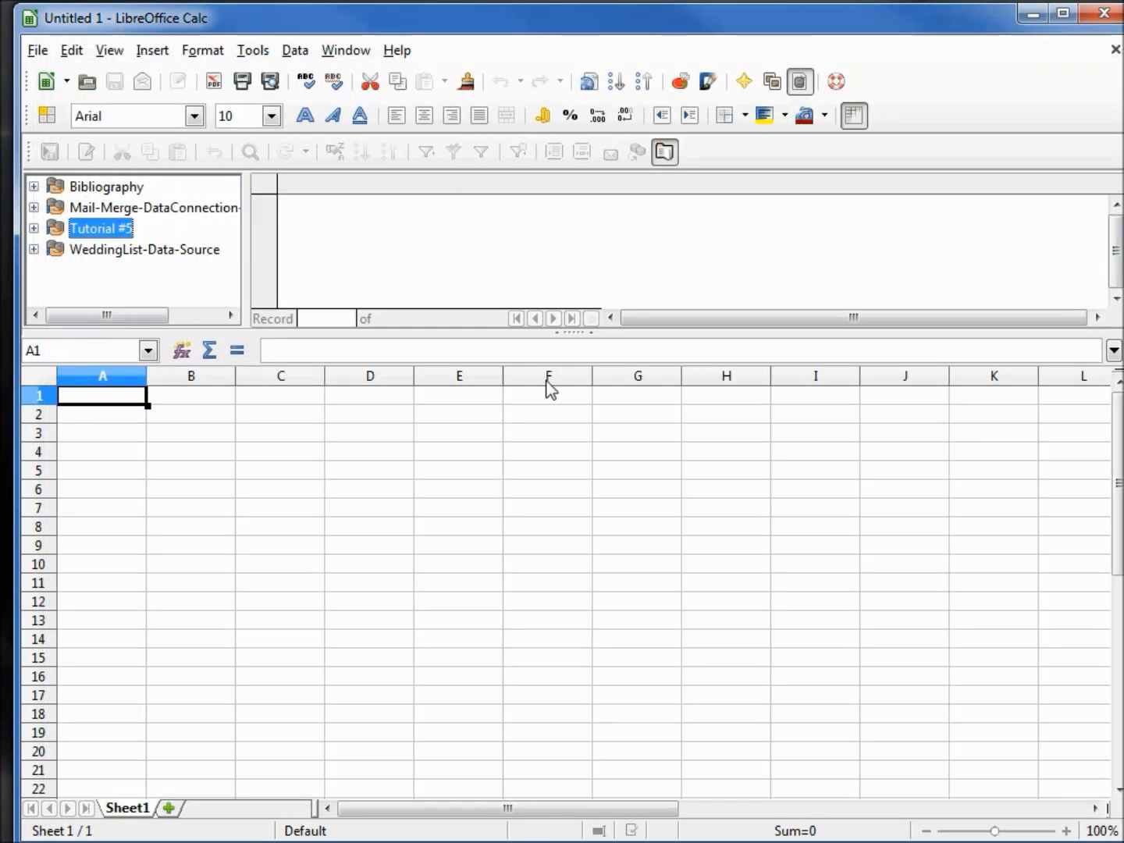
- Open the registered databases from the data sources and register odb02-Employees.odb from the Desktop as odb02-Employees
right_click(162, 279)
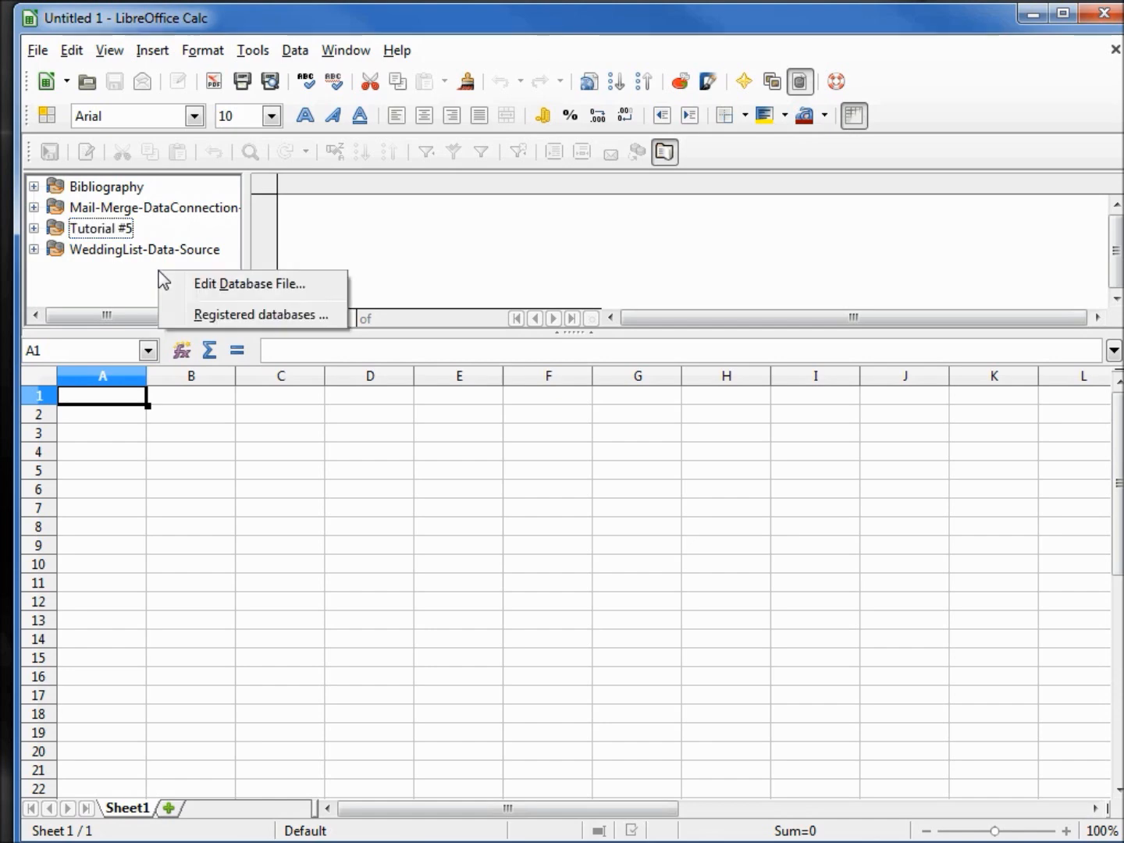
left_click(226, 315)
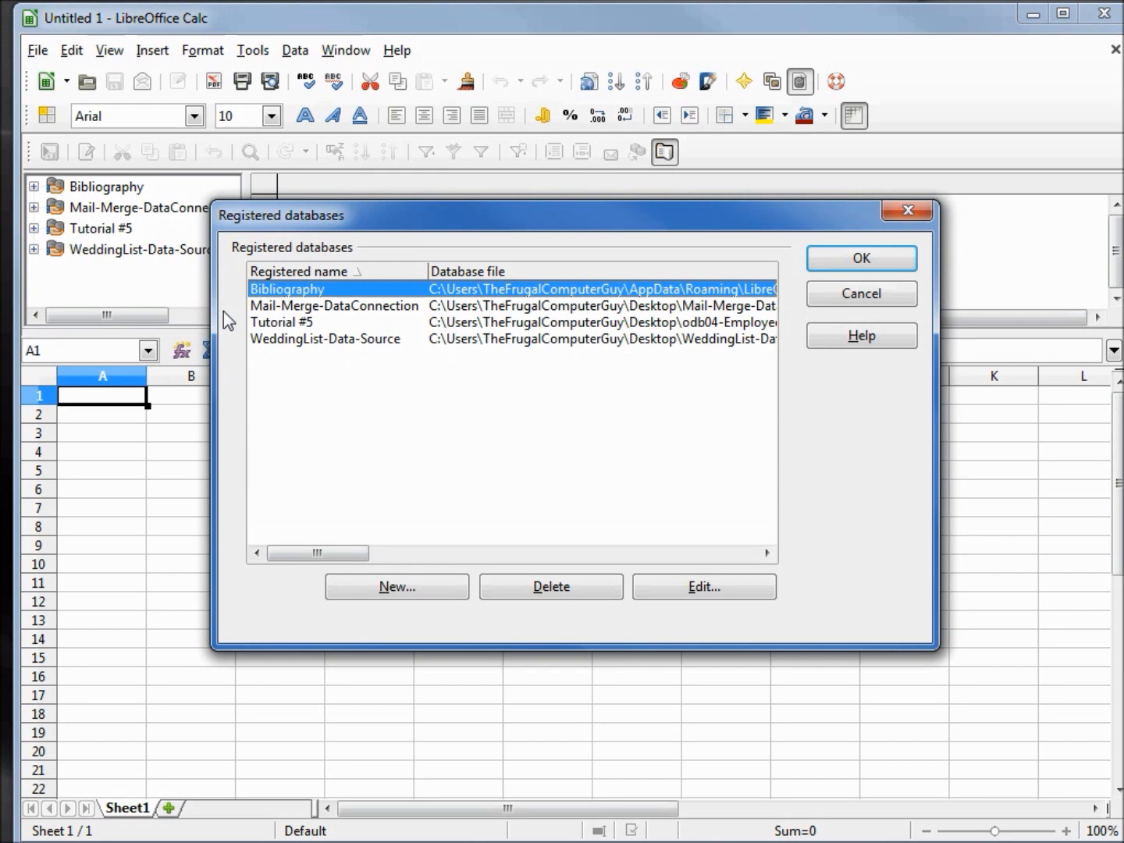
left_click(396, 588)
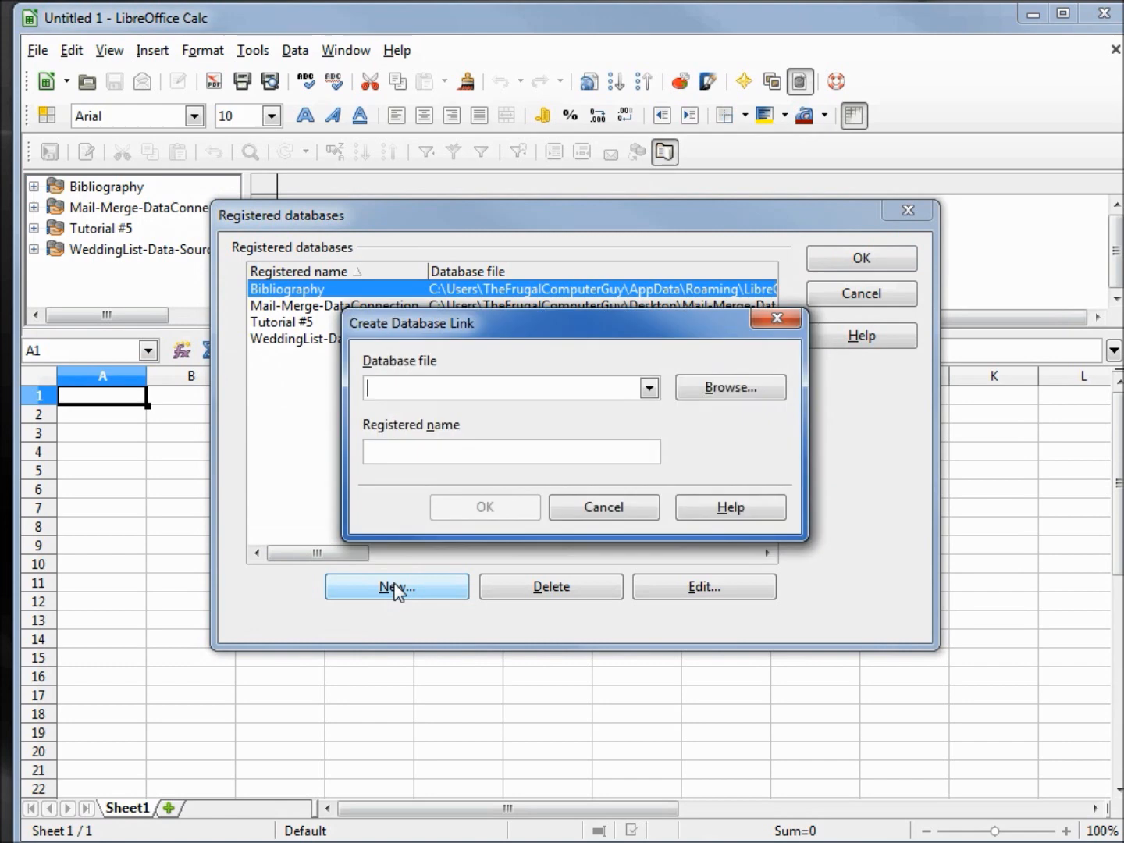
left_click(720, 389)
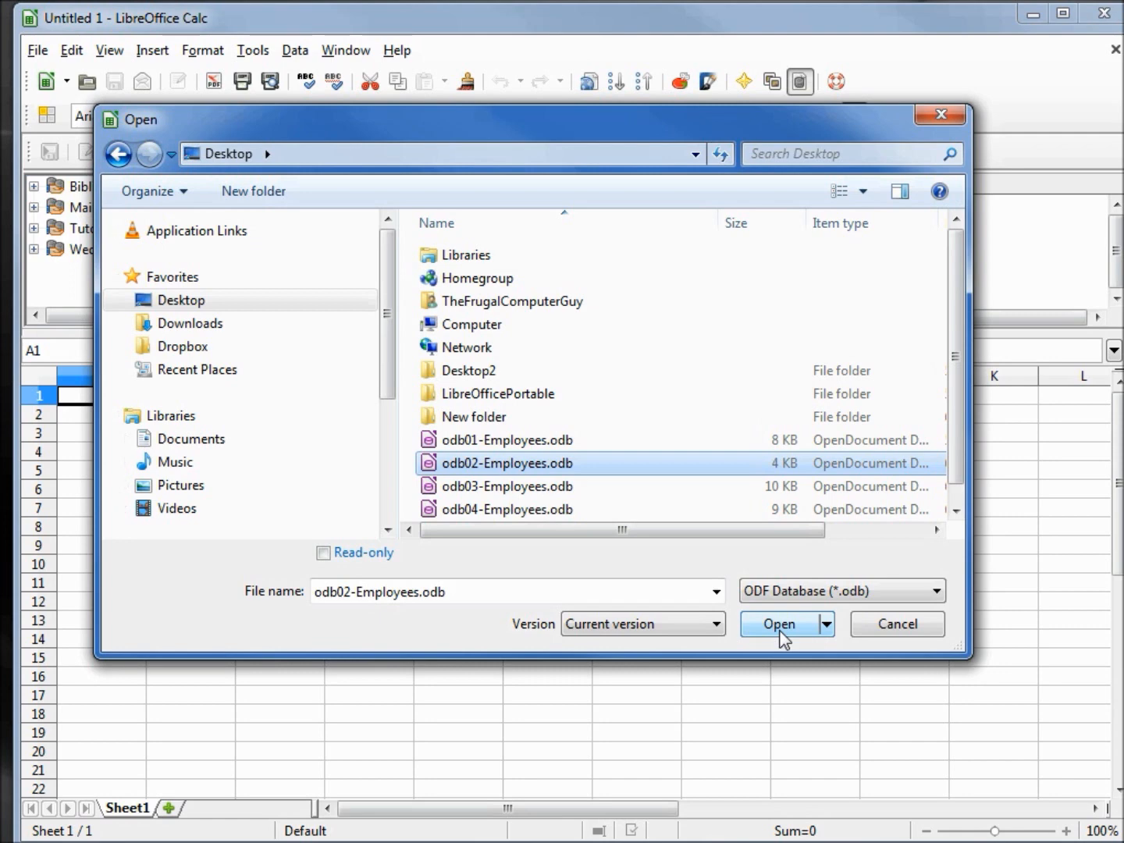
left_click(779, 626)
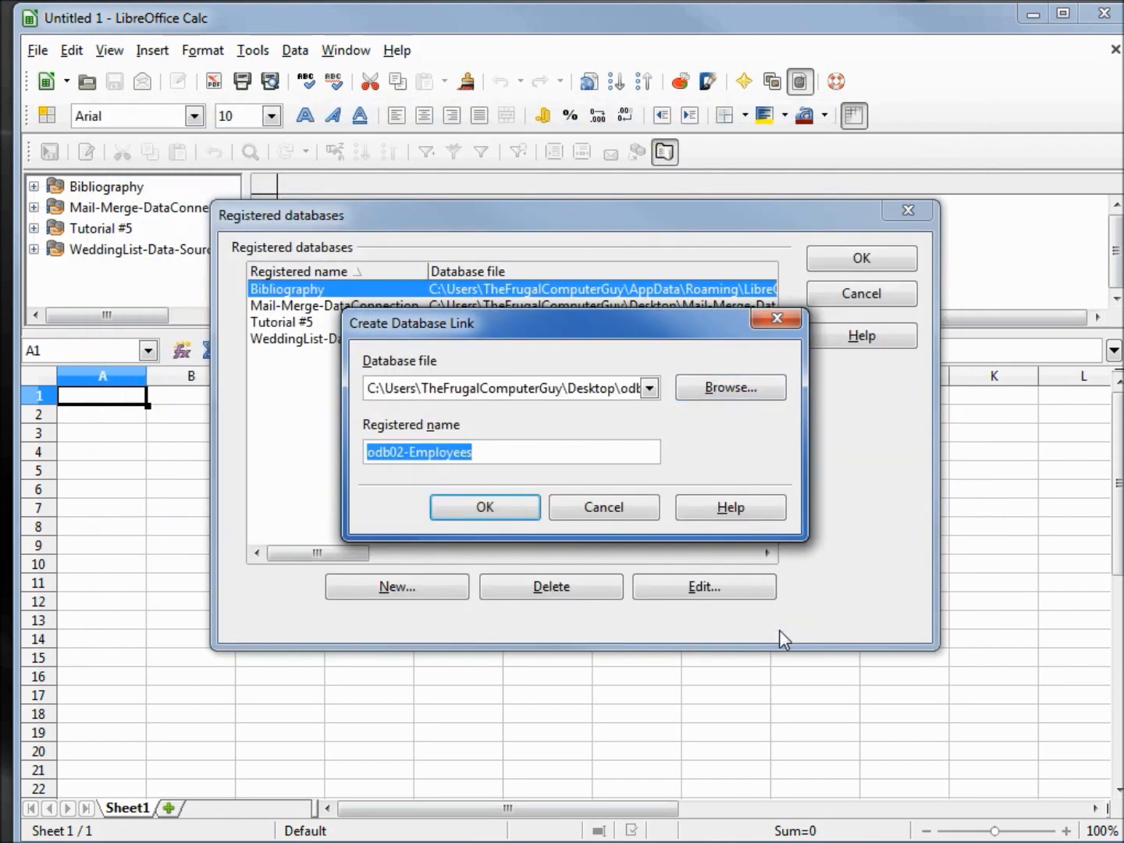
left_click(515, 516)
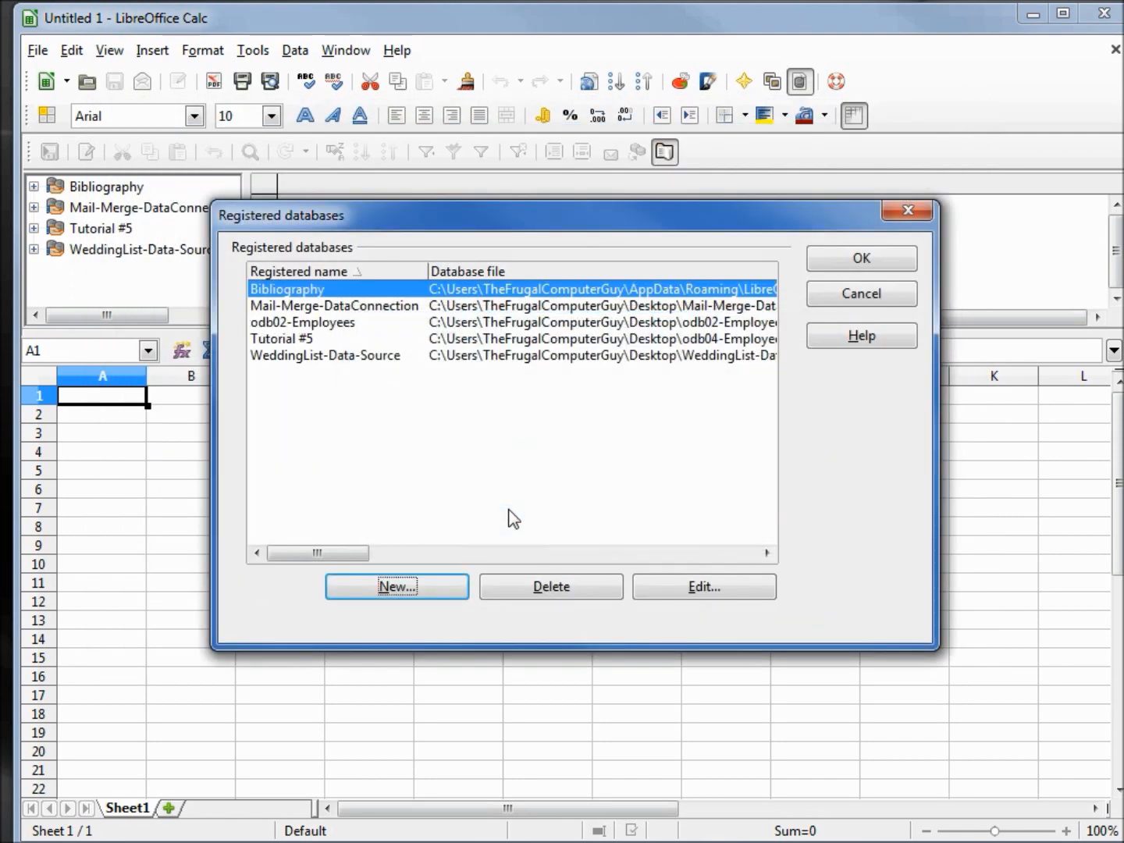
- Register the Desktop file odb03-Employees.odb as another database link named odb03-Employees
left_click(415, 586)
left_click(717, 383)
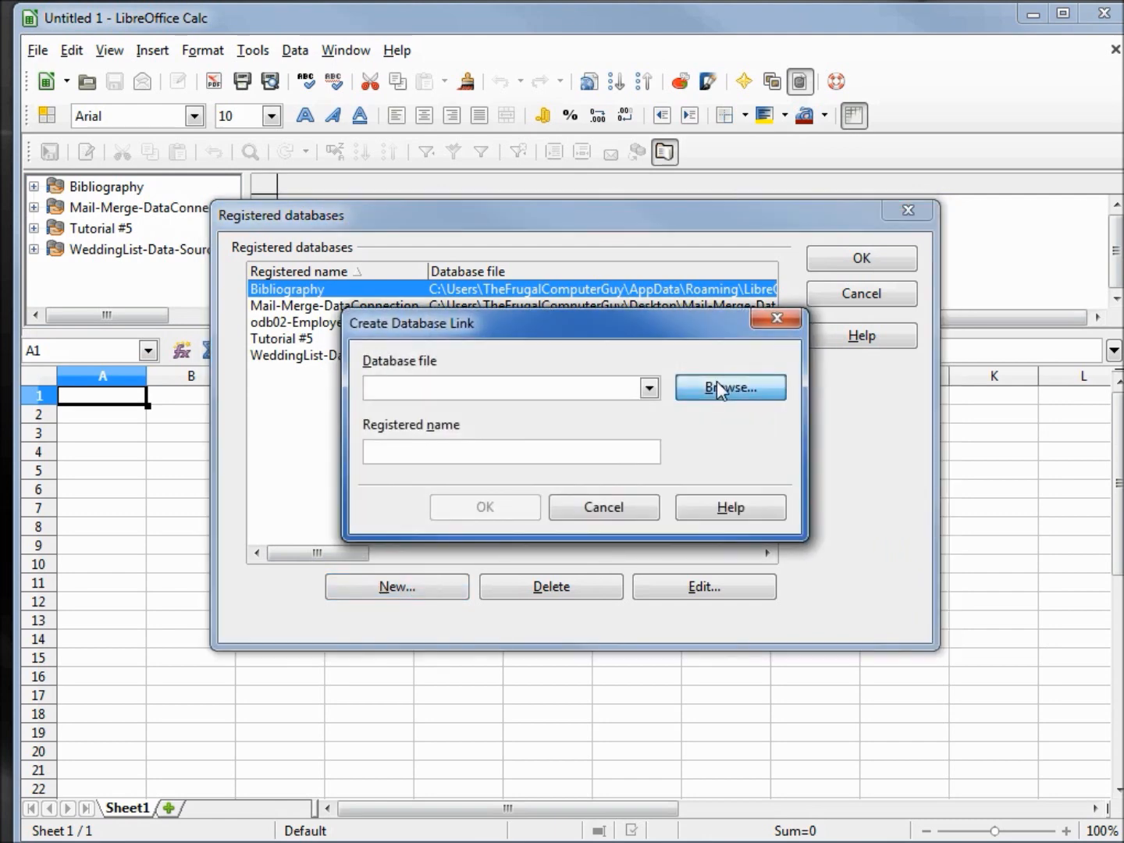
left_click(527, 488)
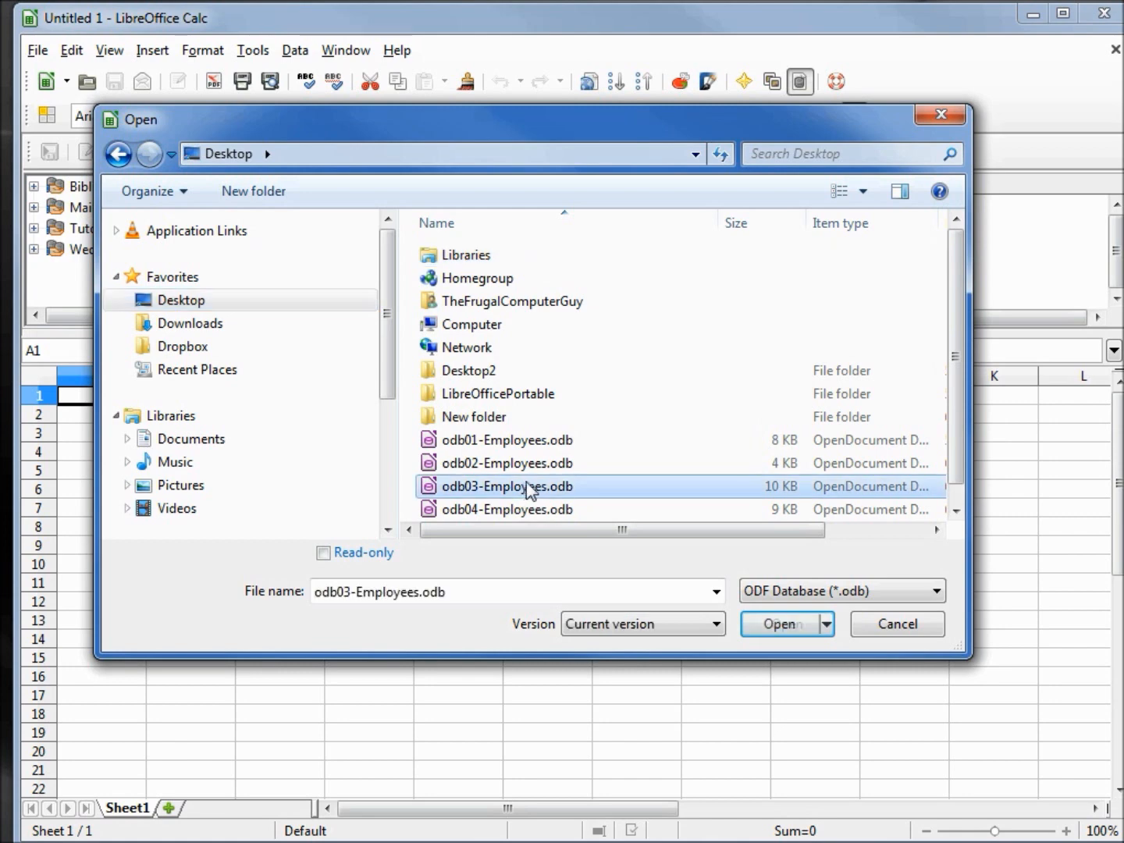
left_click(772, 625)
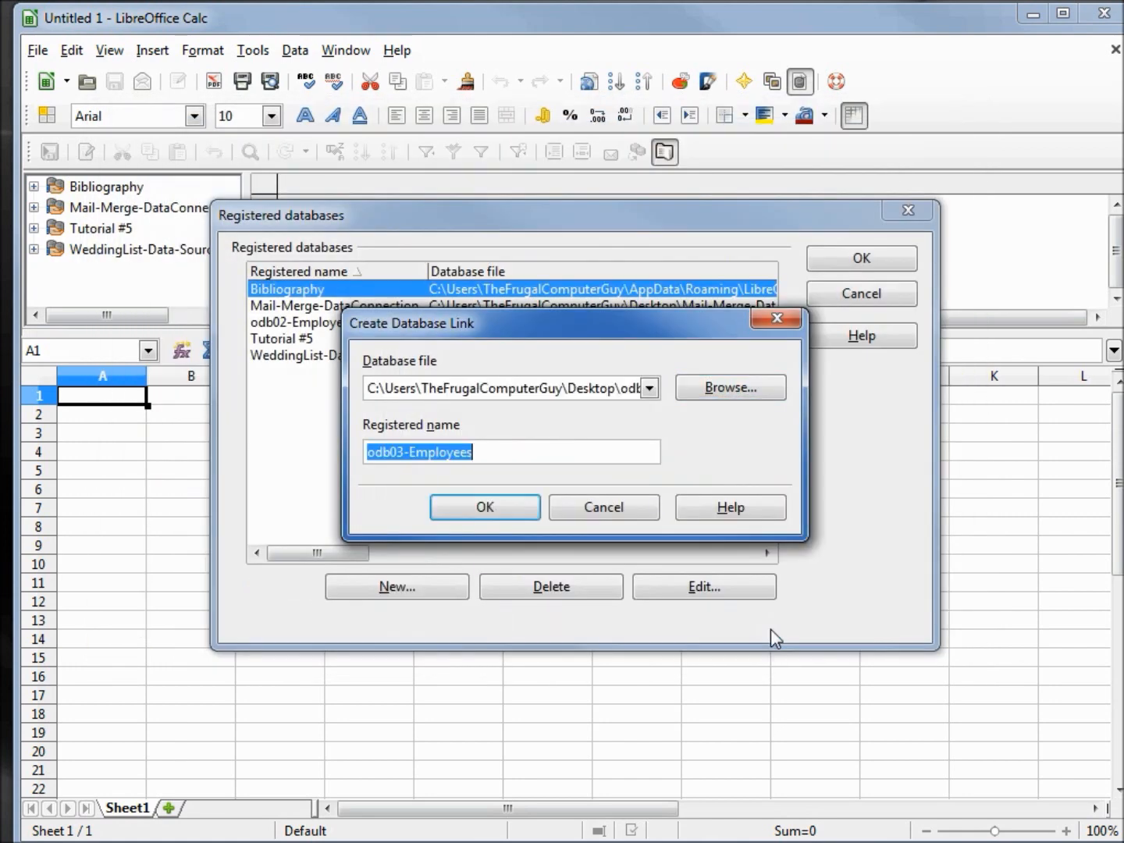
left_click(469, 511)
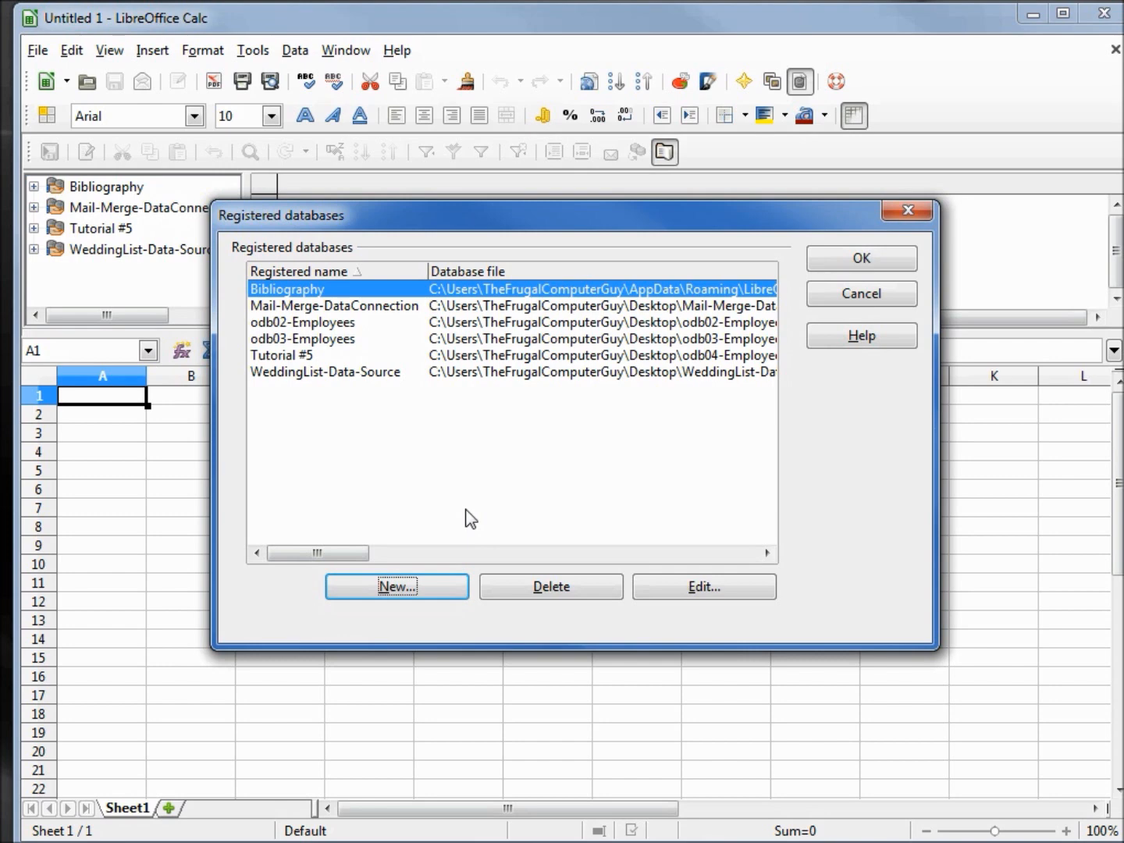
- Accept the database registrations and display the second table of odb03-Employees, whose name starts with Employees-Startdate, in a taller data source area
left_click(860, 263)
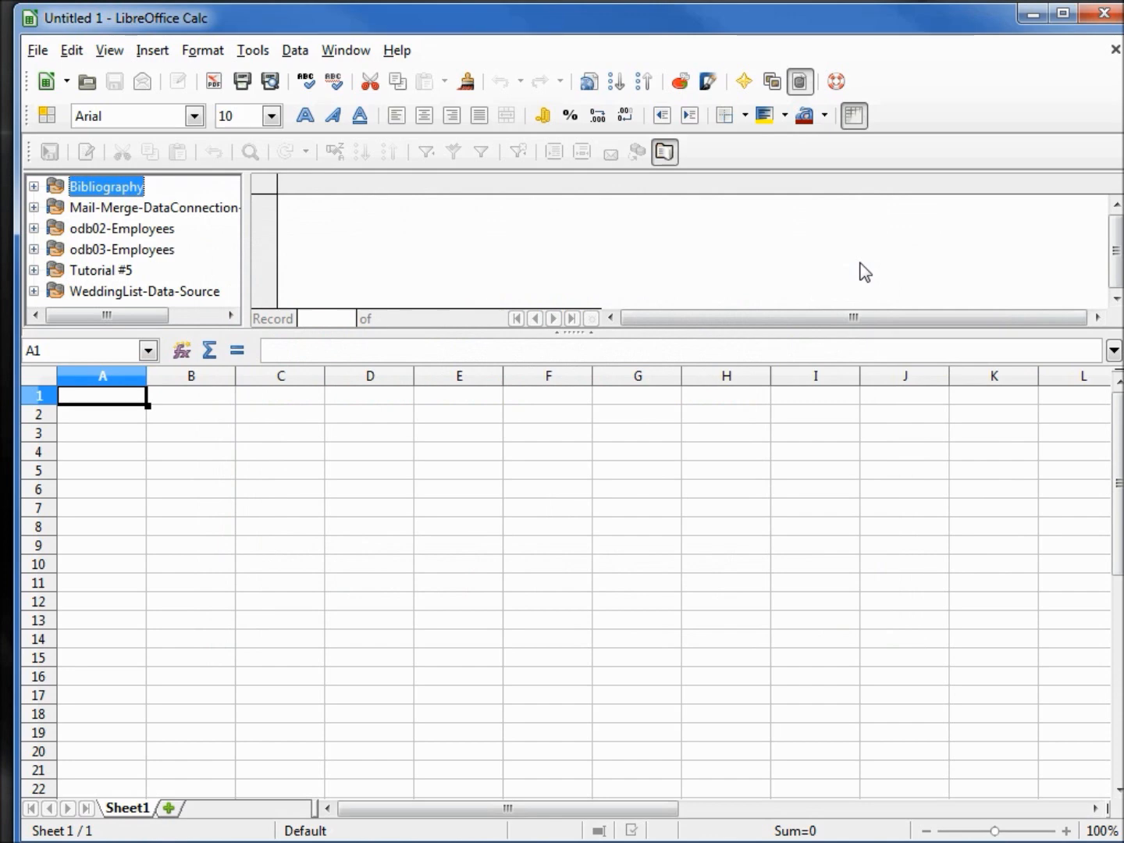
left_click(33, 249)
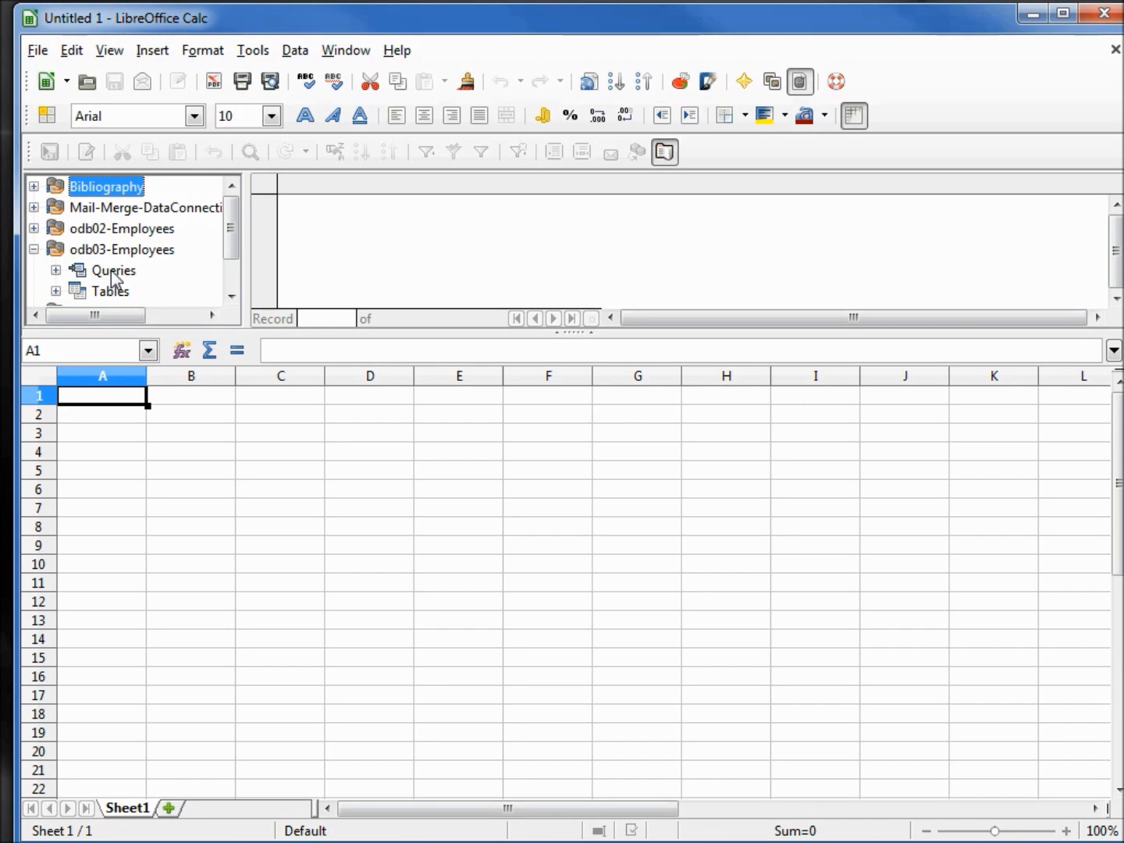
left_click(64, 288)
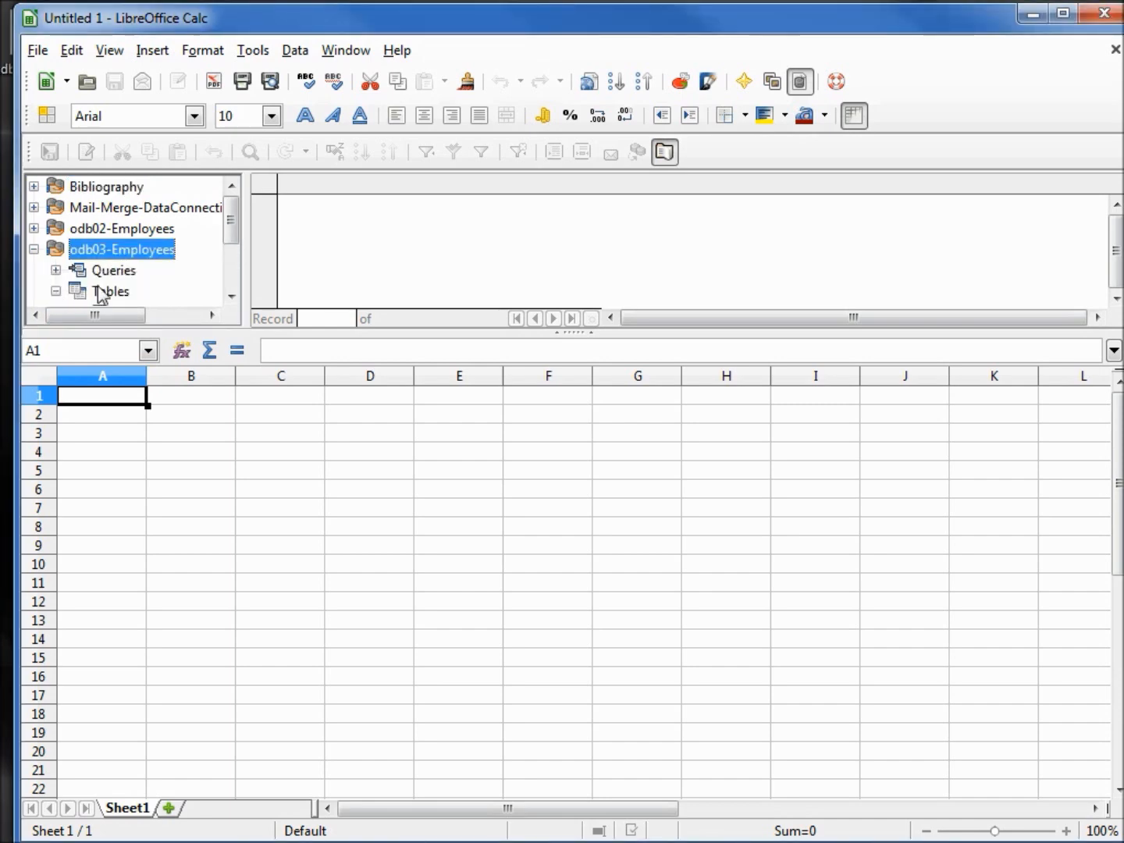
left_click_drag(238, 331, 225, 422)
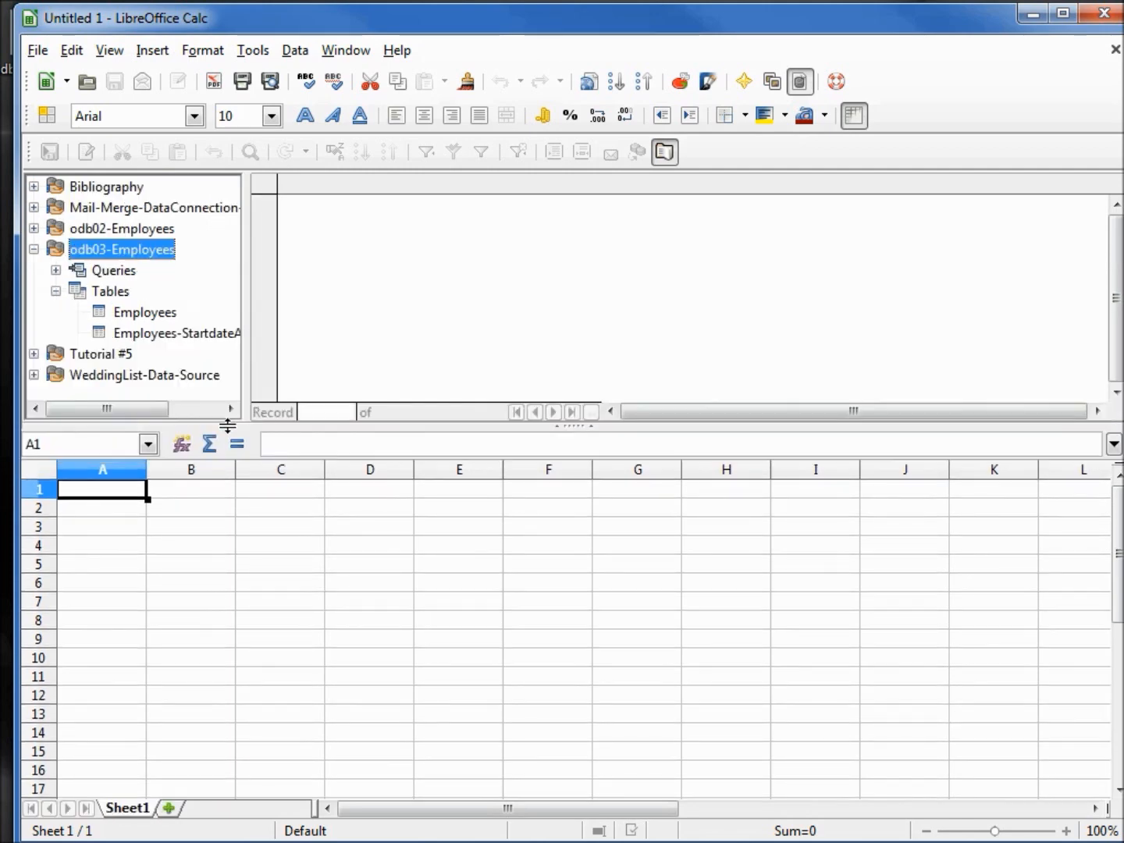
left_click(144, 334)
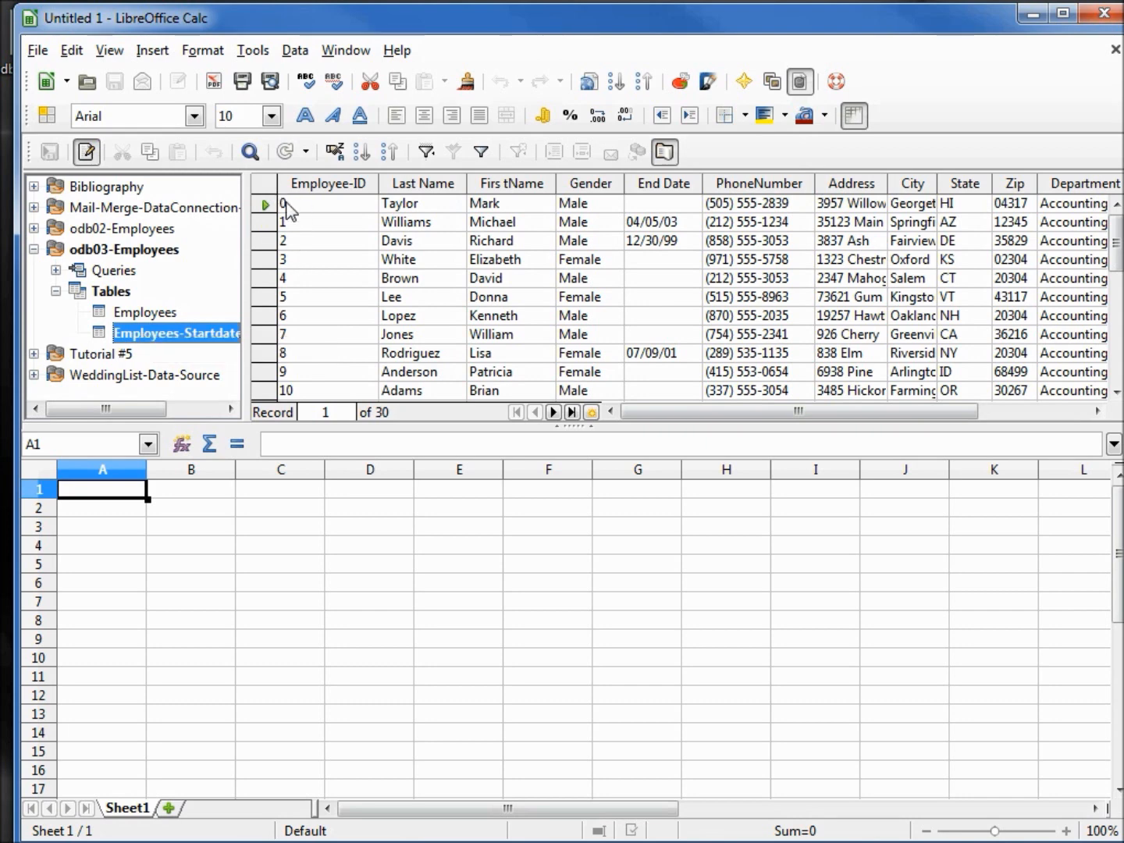
- Select all records of the displayed employee table and copy them with their headings into Sheet1 starting at cell B2
left_click(266, 185)
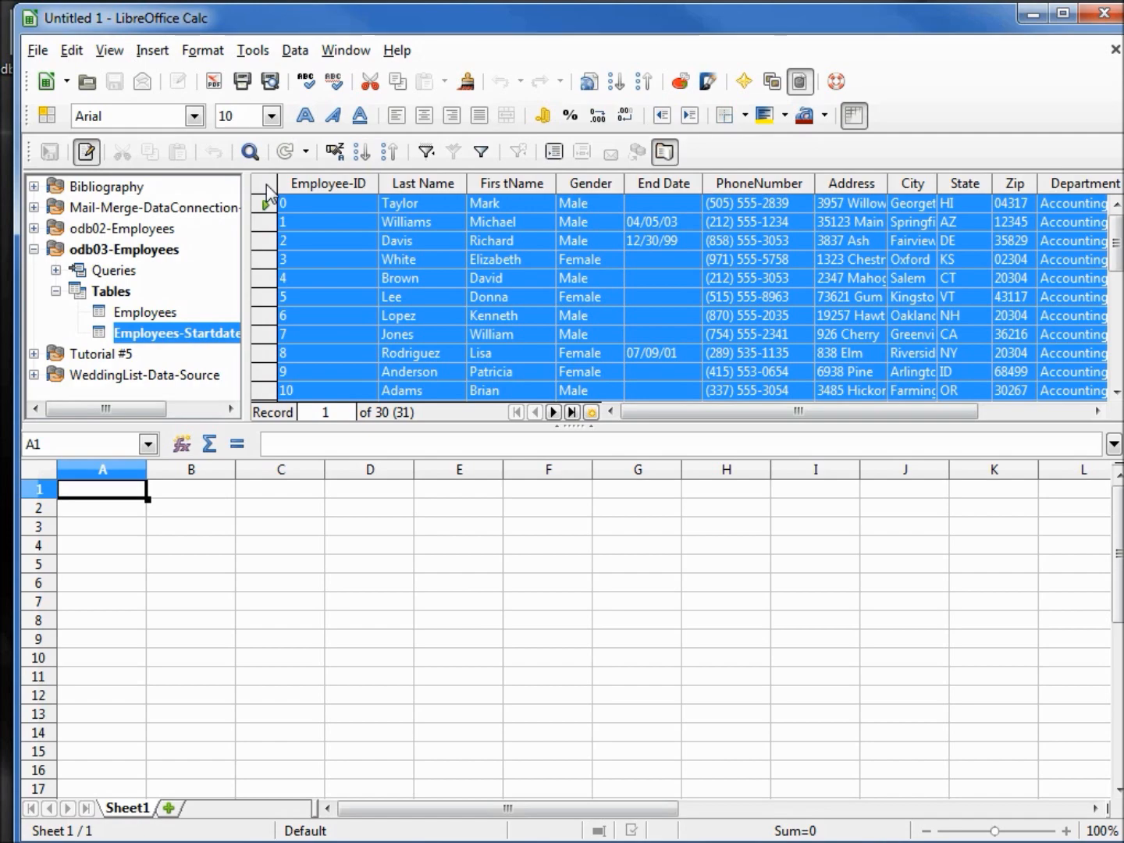
left_click(266, 184)
left_click(266, 184)
left_click_drag(266, 201, 172, 525)
left_click_drag(172, 525, 182, 504)
left_click_drag(184, 506, 185, 508)
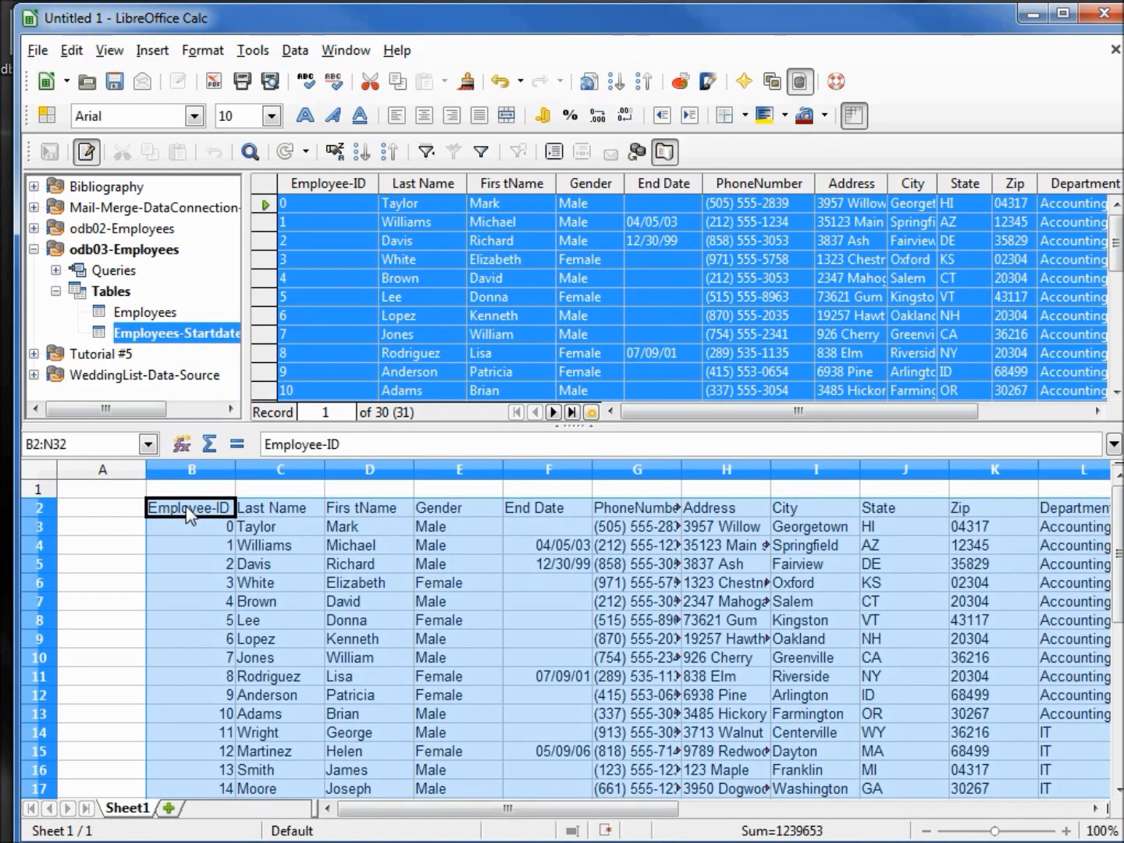
left_click(161, 545)
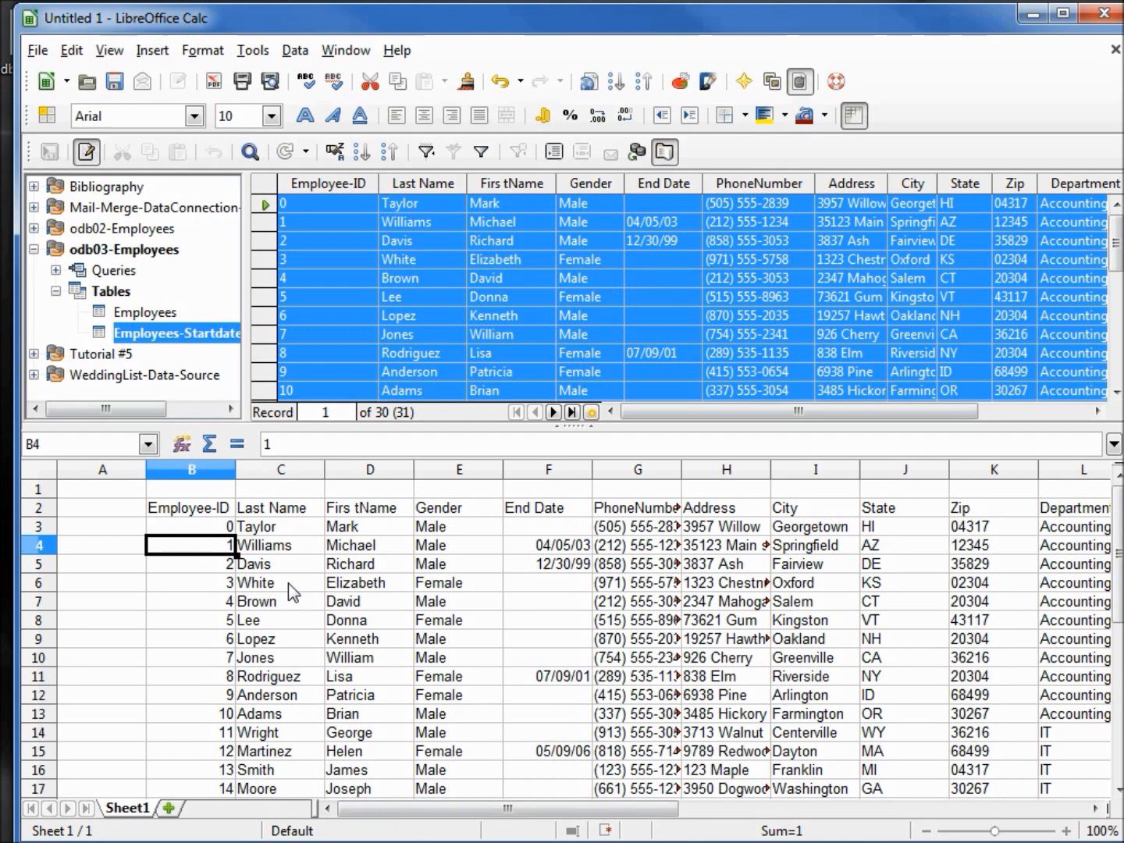